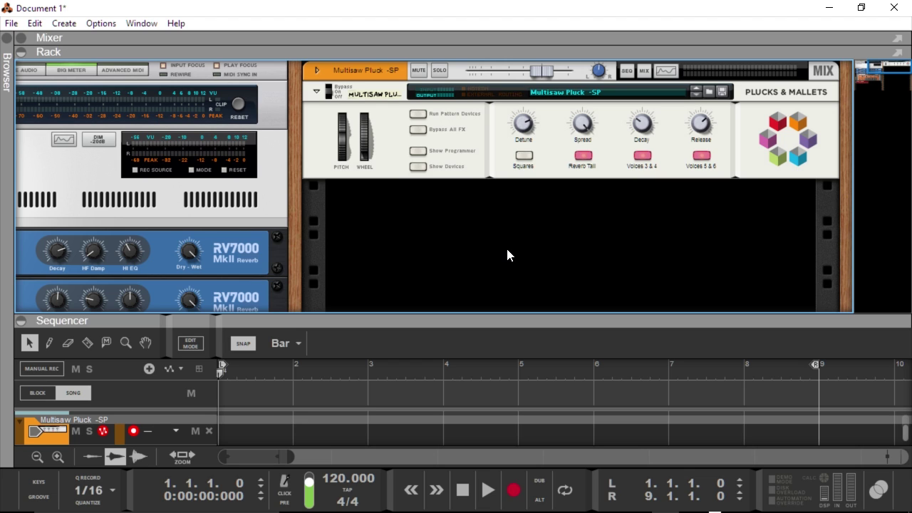
Add a Scales & Chords player device from the browser to the Multisaw Pluck -SP instrument in the rack.
left_click(7, 40)
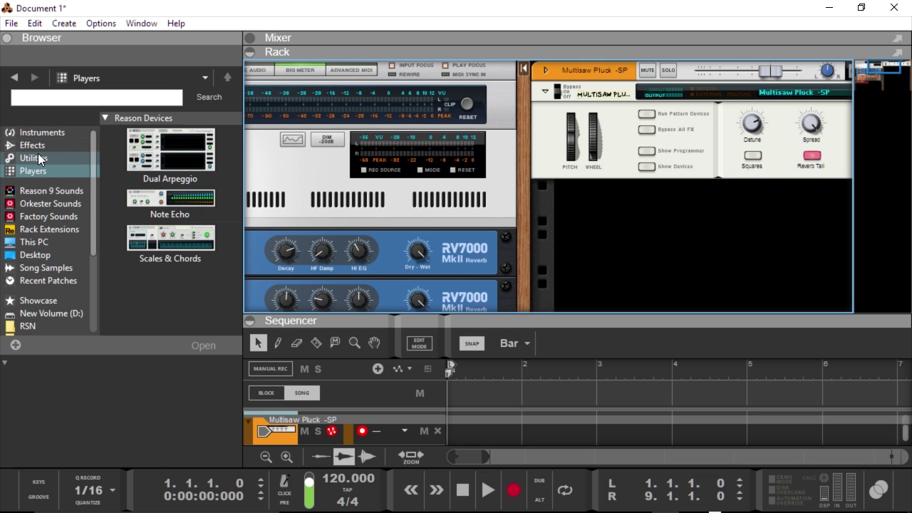
left_click(52, 169)
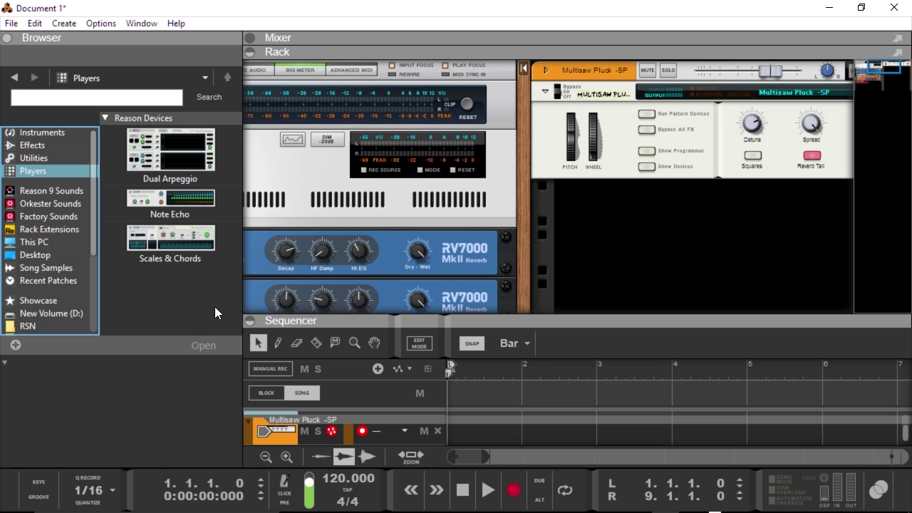
left_click_drag(171, 240, 671, 80)
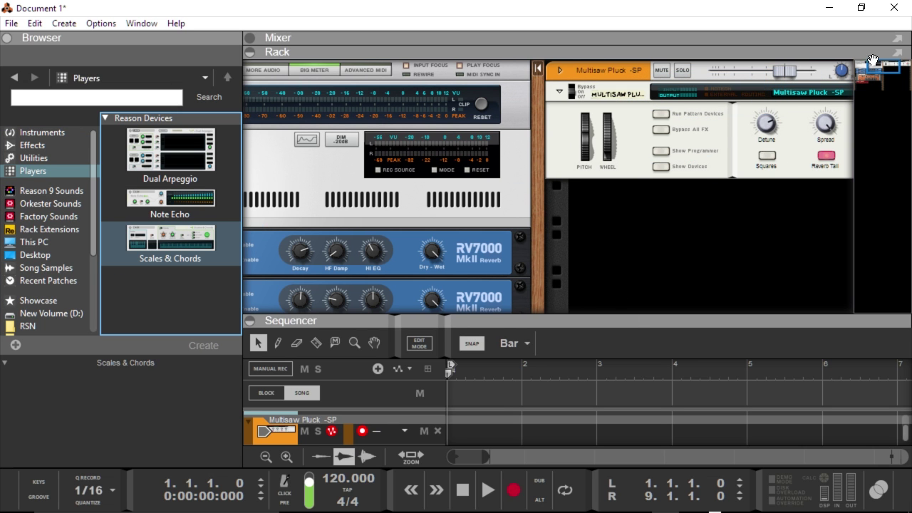
left_click_drag(872, 60, 884, 60)
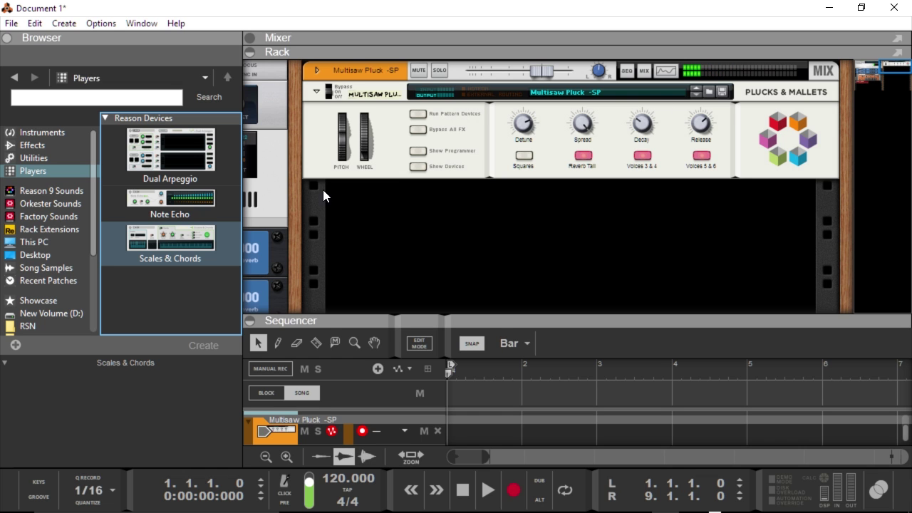
mouse_move(149, 253)
left_mouse_down()
mouse_move(495, 104)
mouse_move(486, 99)
left_mouse_up()
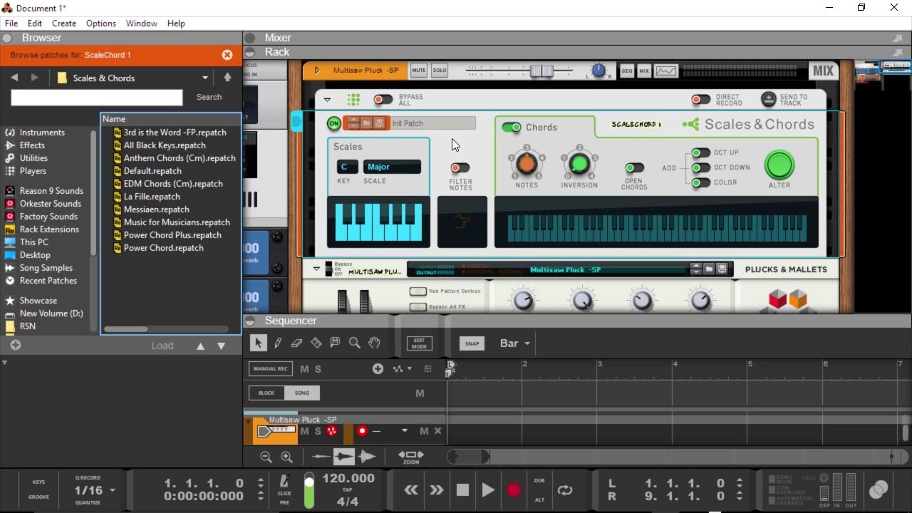
Try the Default.repatch patch in the Scales & Chords player and reset the device to its initial patch.
left_click_drag(152, 171, 647, 171)
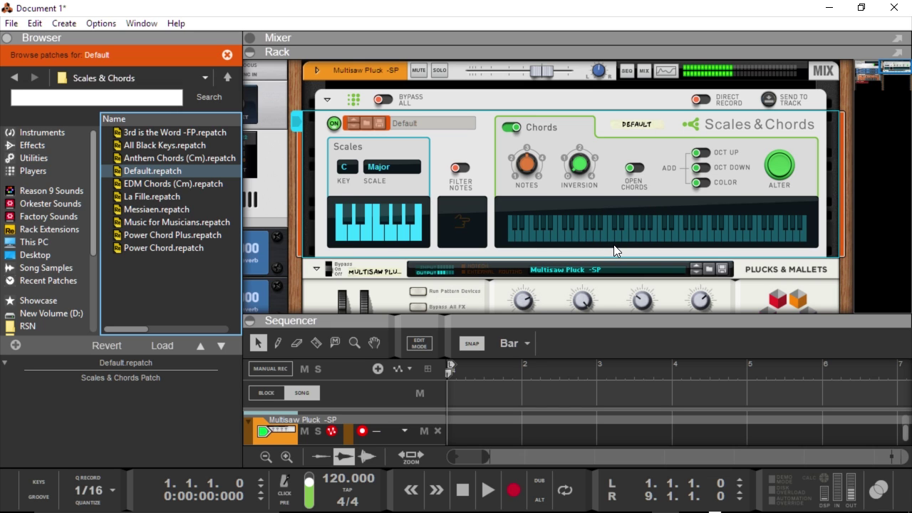
right_click(450, 129)
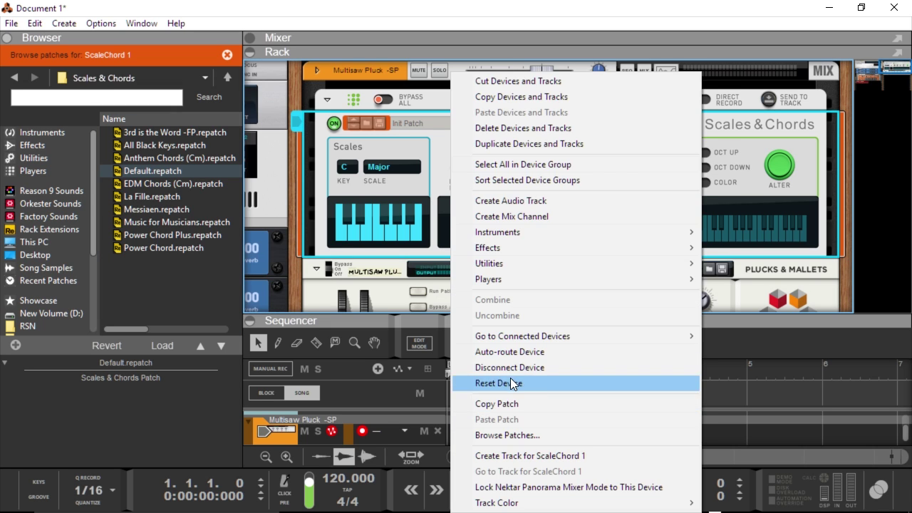
left_click(513, 381)
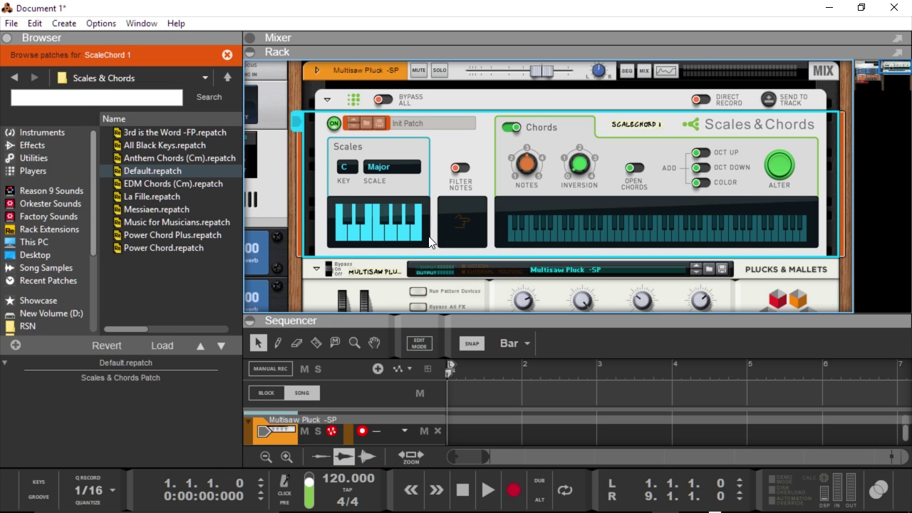
Set the Scales & Chords player to the key of E with the Minor scale.
left_click(345, 165)
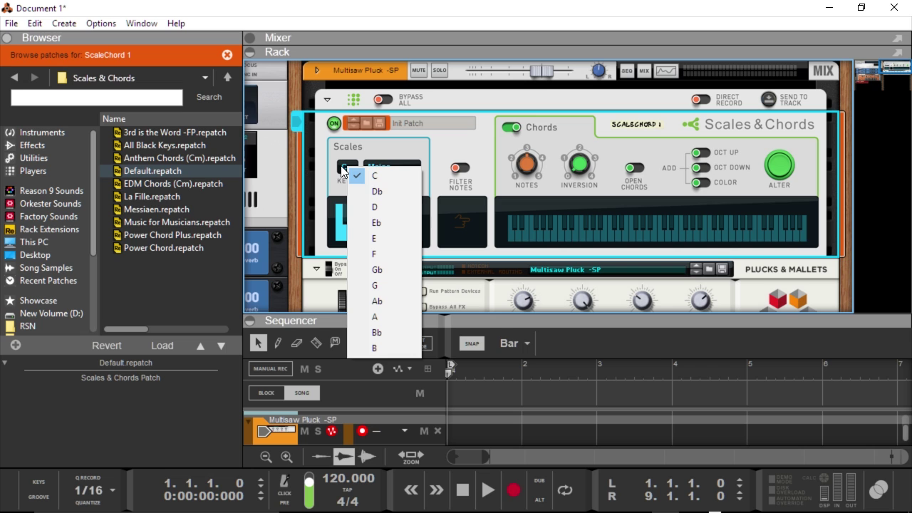
left_click(375, 238)
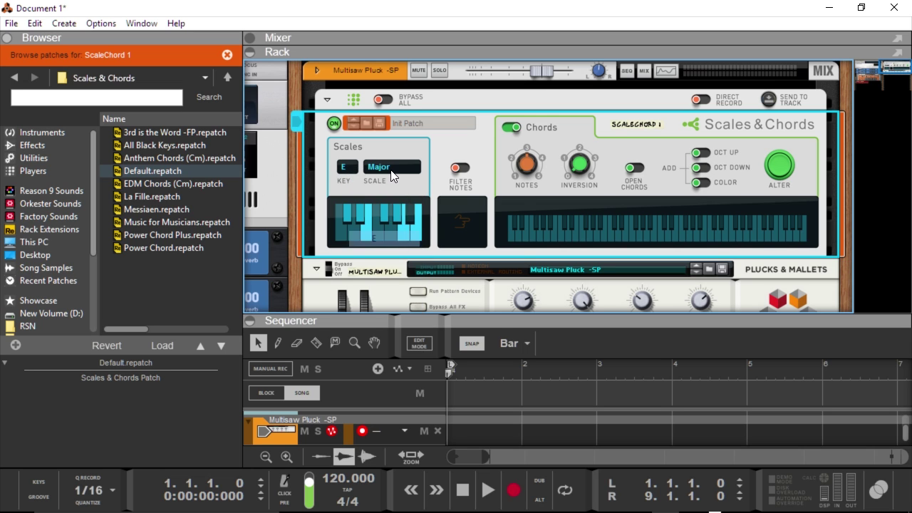
left_click(391, 176)
left_click(399, 208)
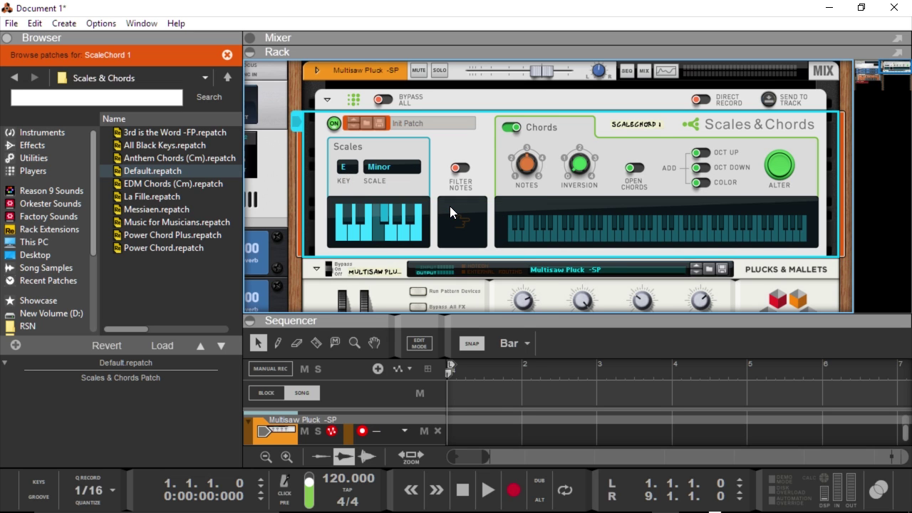
Set the scale key to F and examine the chord produced for an out-of-scale note on the keyboard displays.
left_click(349, 169)
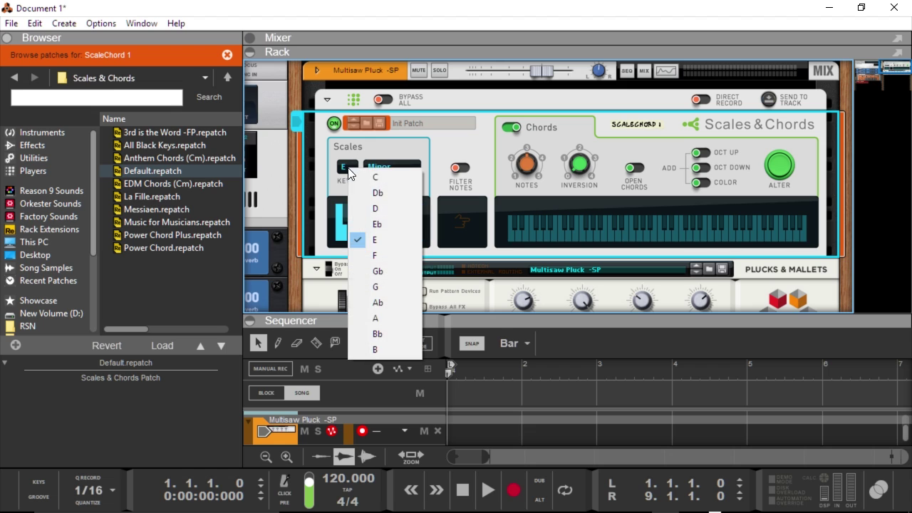
left_click(393, 255)
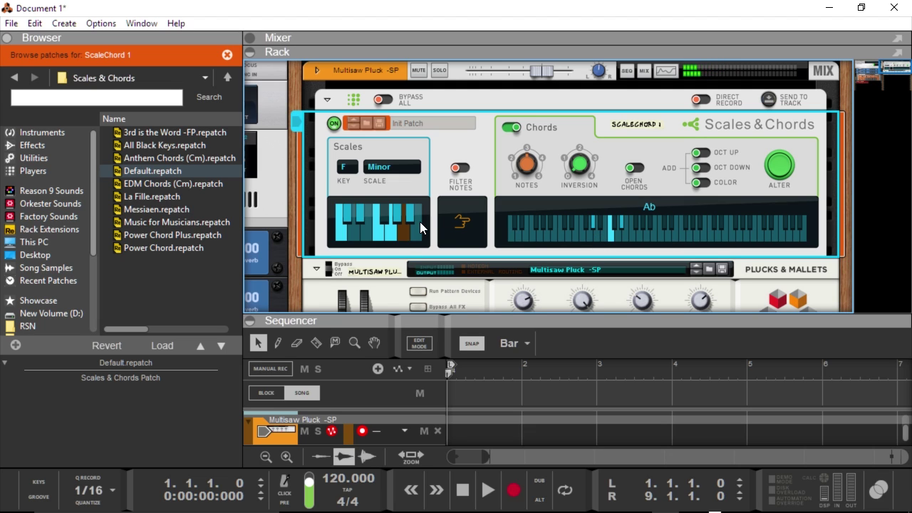
left_click(617, 230)
left_click(403, 239)
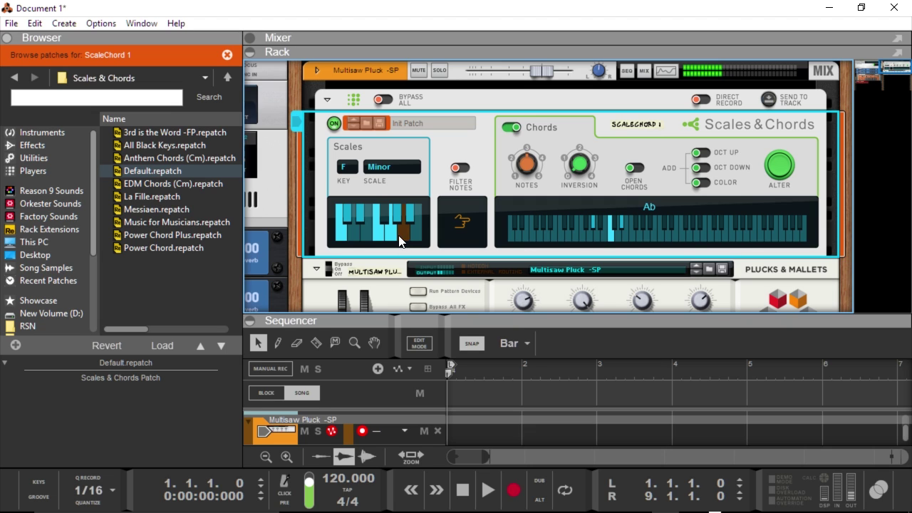
left_click(611, 234)
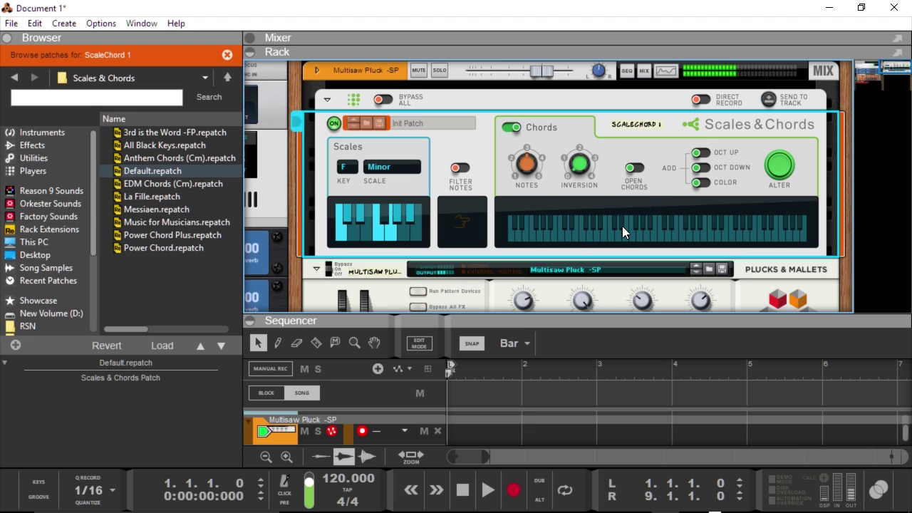
left_click(622, 226)
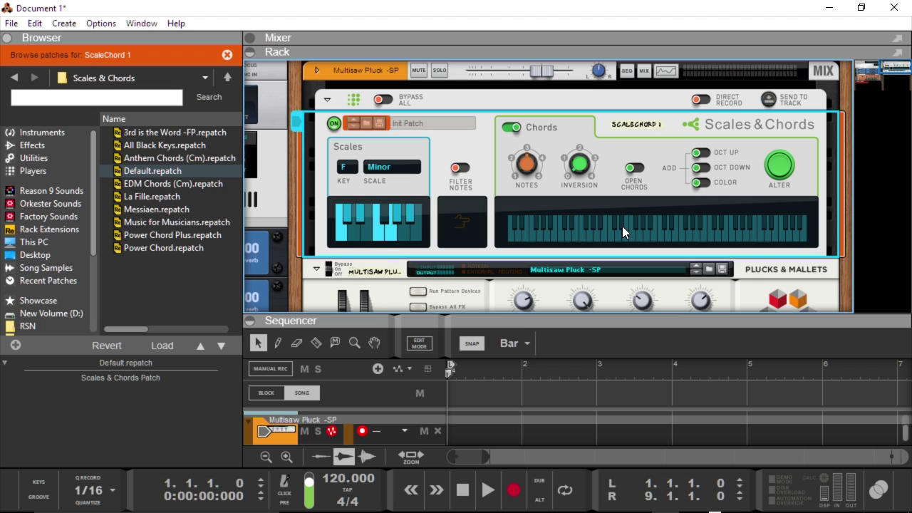
Set the scale key to C and examine the chord produced for an out-of-scale E note in C Minor.
left_click(349, 169)
left_click(379, 179)
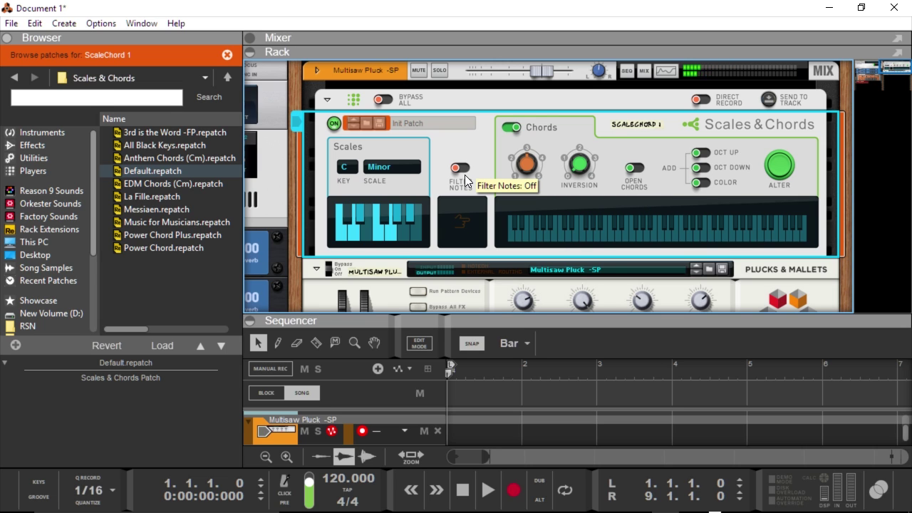
left_click(366, 228)
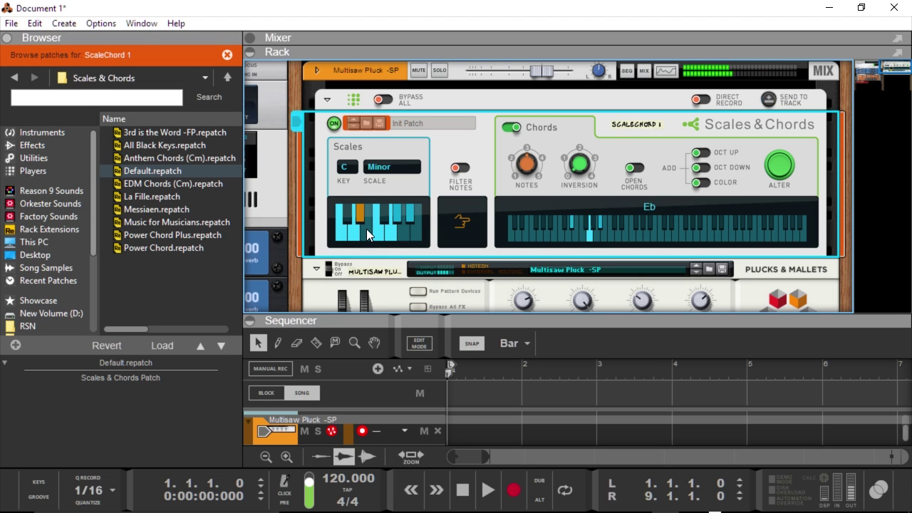
left_click(366, 229)
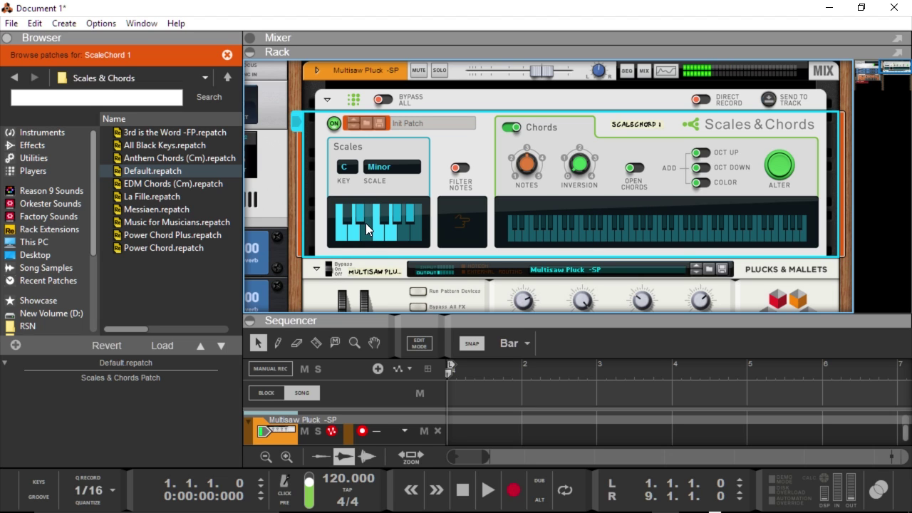
Try Filter Notes with in-scale and out-of-scale notes of C Minor and switch the filter back off.
left_click(463, 167)
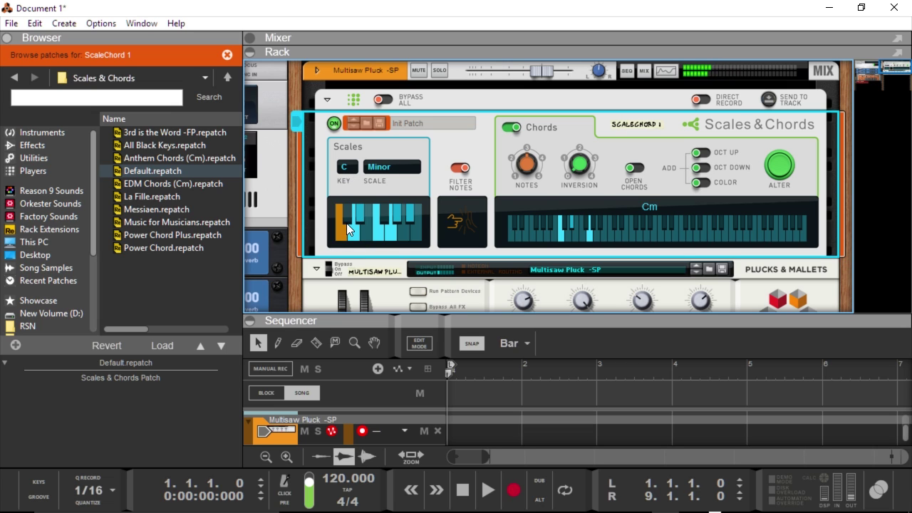
left_click(350, 214)
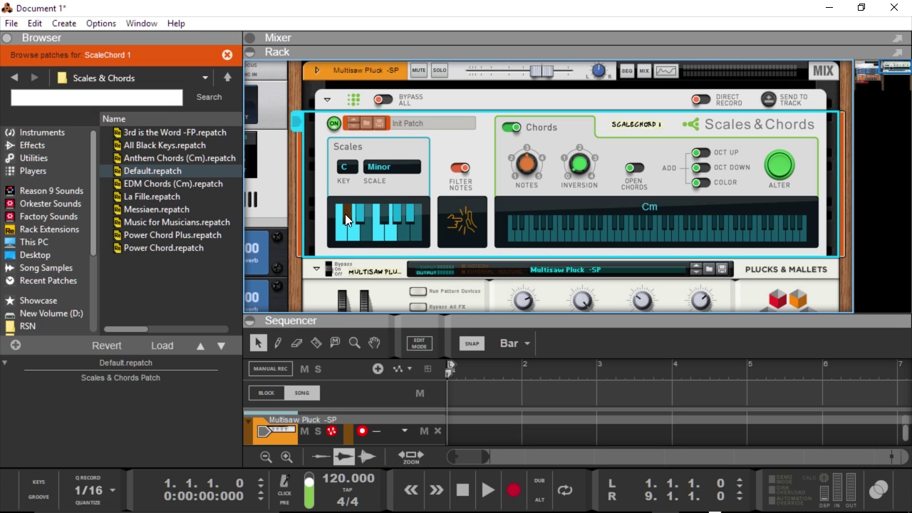
left_click(356, 221)
left_click(360, 217)
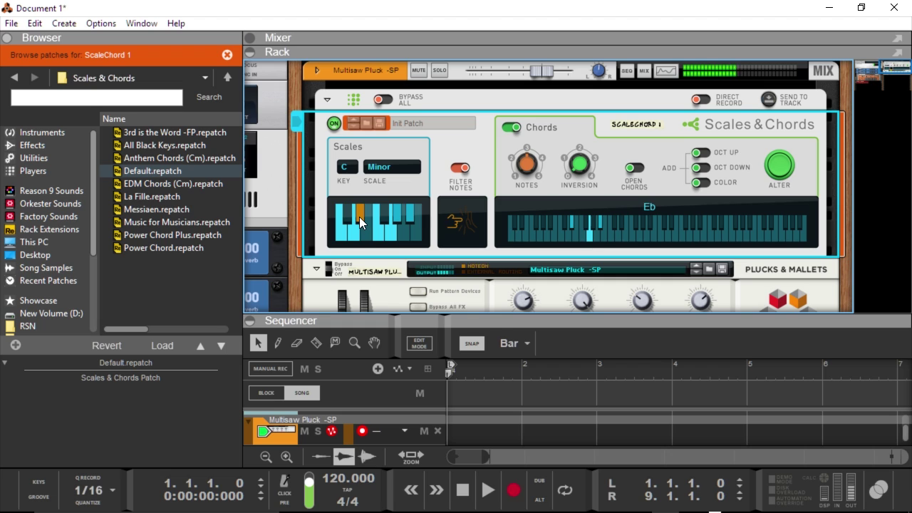
left_click(364, 230)
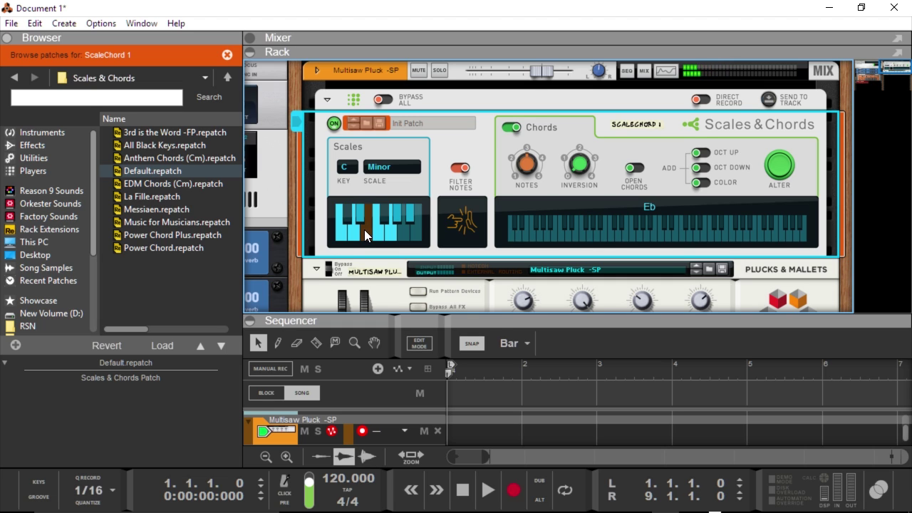
left_click(460, 168)
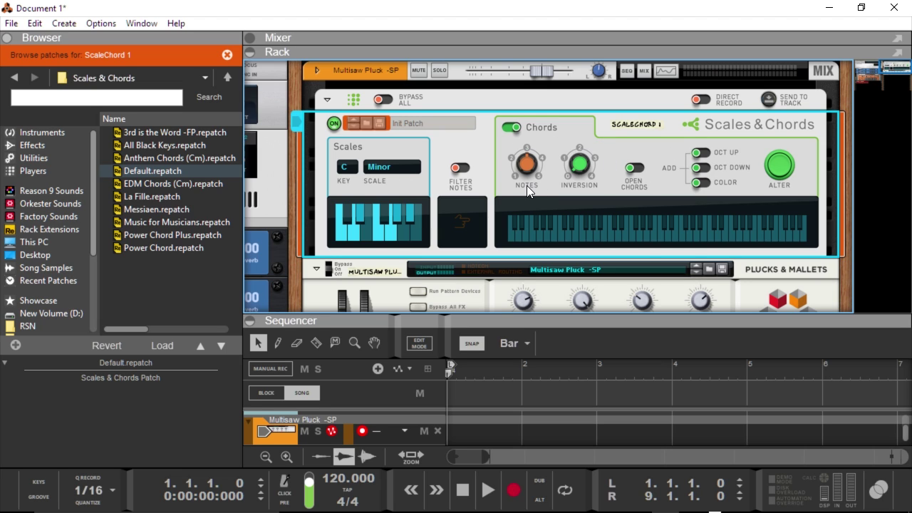
Set the number of chord notes to 2 and enable Filter Notes.
mouse_move(528, 165)
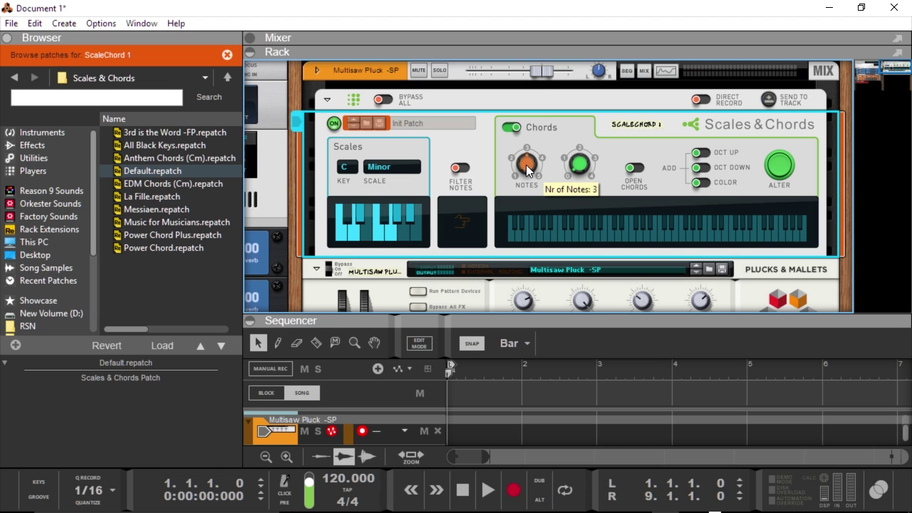
left_click_drag(528, 164, 522, 167)
left_click(459, 168)
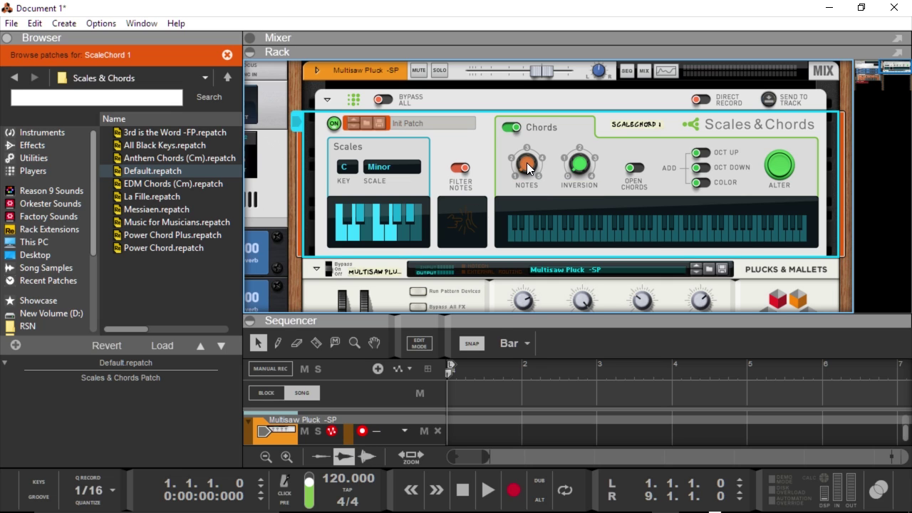
Raise the number of chord notes to 4 and return it to 3.
mouse_move(527, 163)
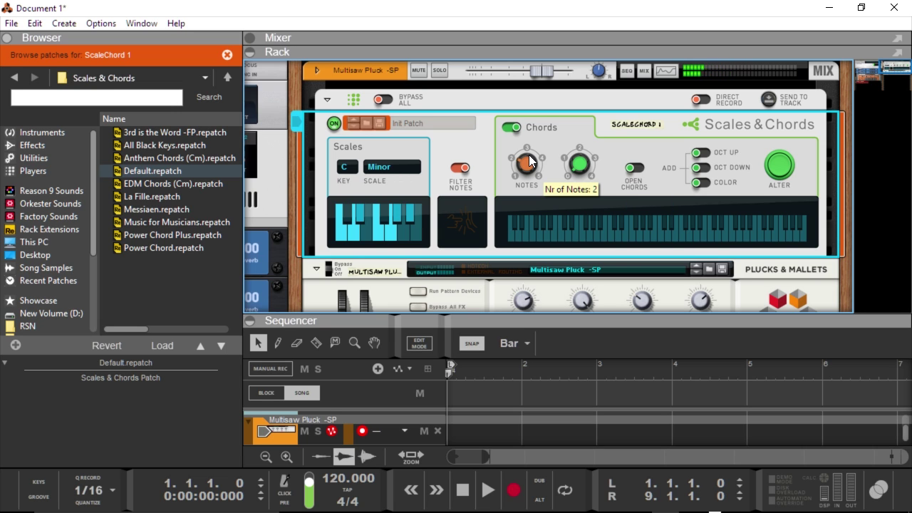
left_click_drag(530, 161, 474, 125)
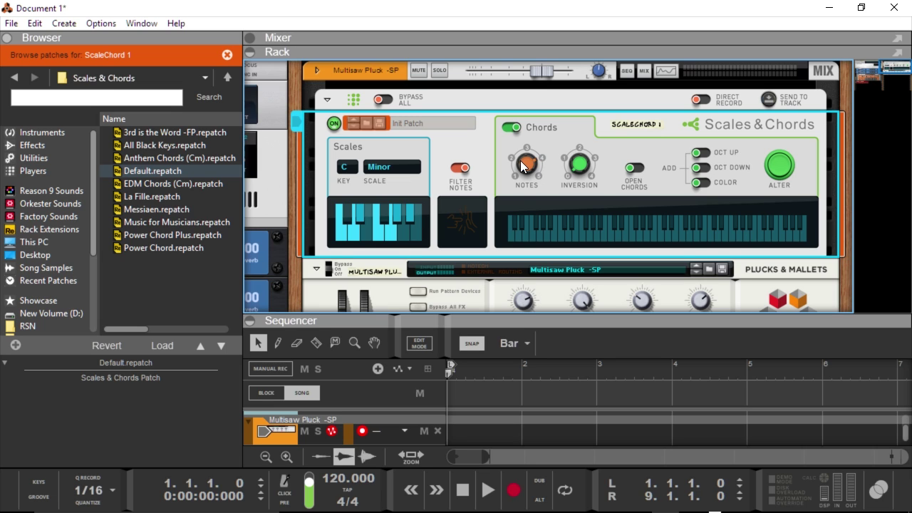
mouse_move(520, 161)
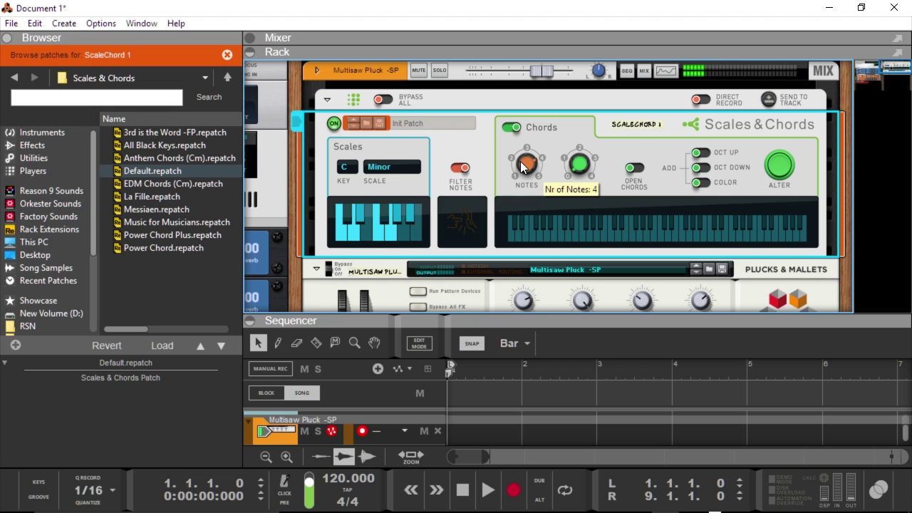
left_click_drag(520, 161, 483, 59)
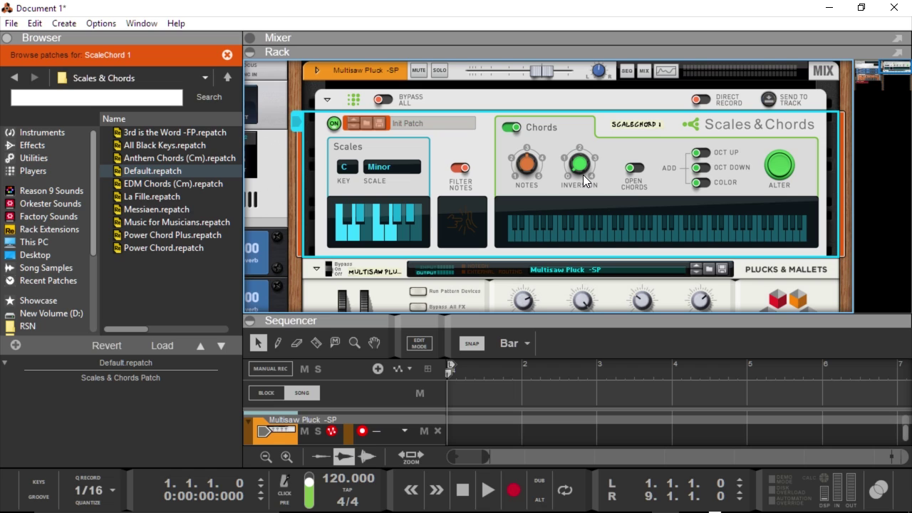
Try chord Inversion settings 4 and 3 and finish on the first inversion.
mouse_move(583, 174)
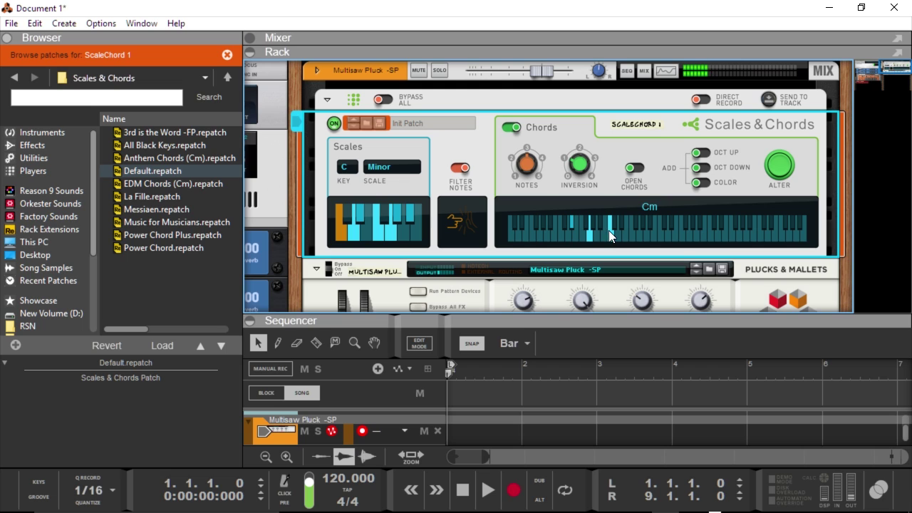
left_click_drag(580, 171, 578, 167)
scroll(576, 172, "up", 1)
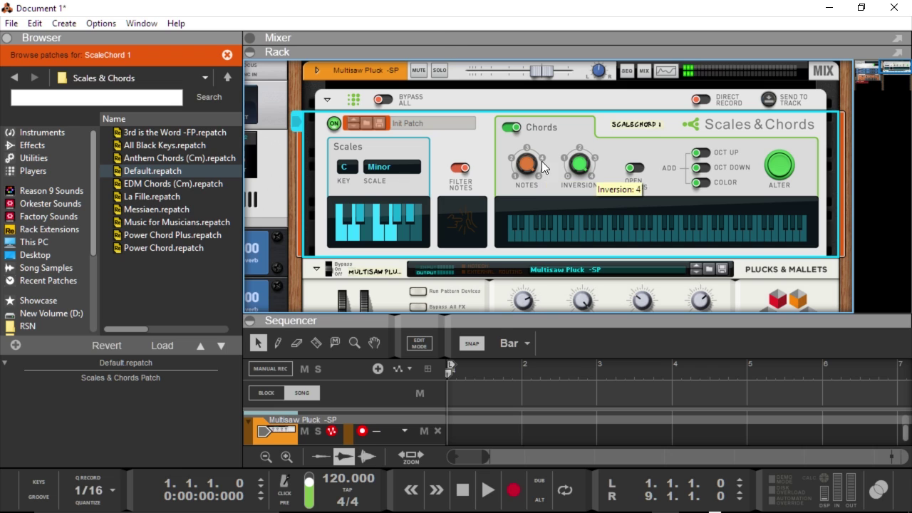
left_click_drag(579, 165, 623, 280)
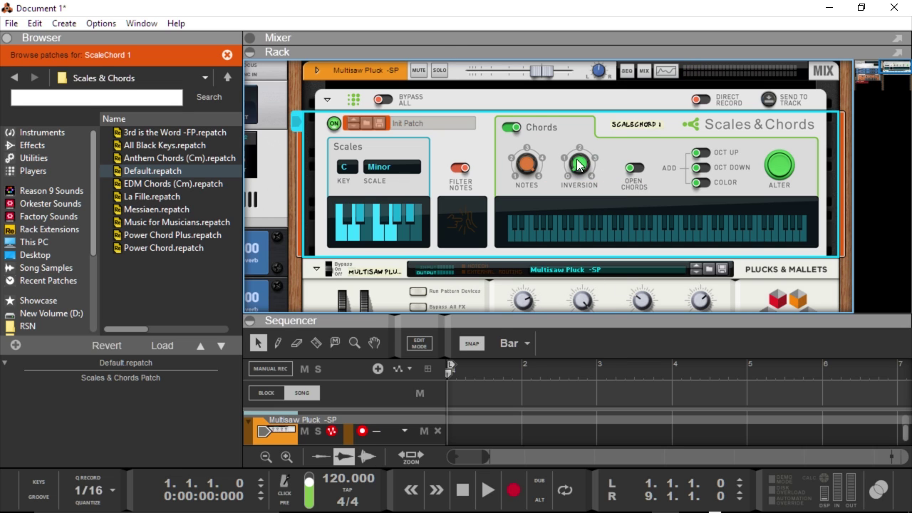
left_click_drag(582, 167, 548, 172)
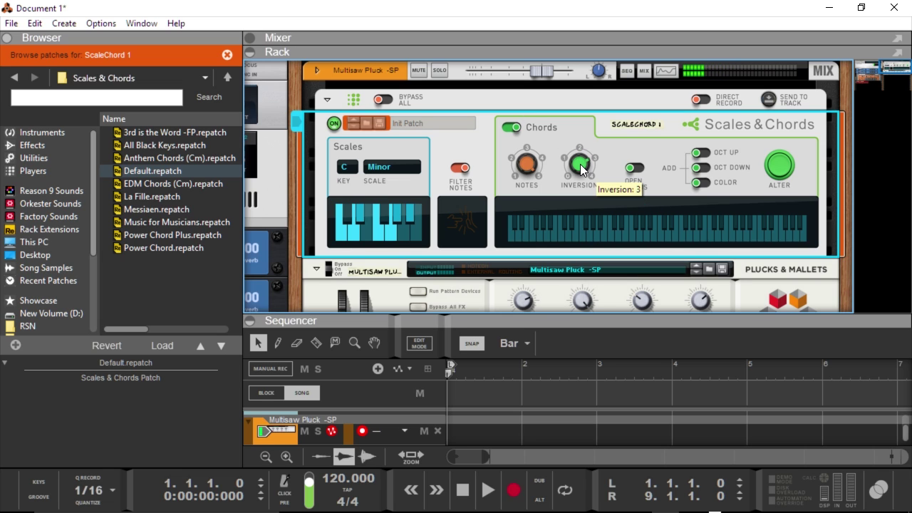
left_click_drag(583, 168, 570, 170)
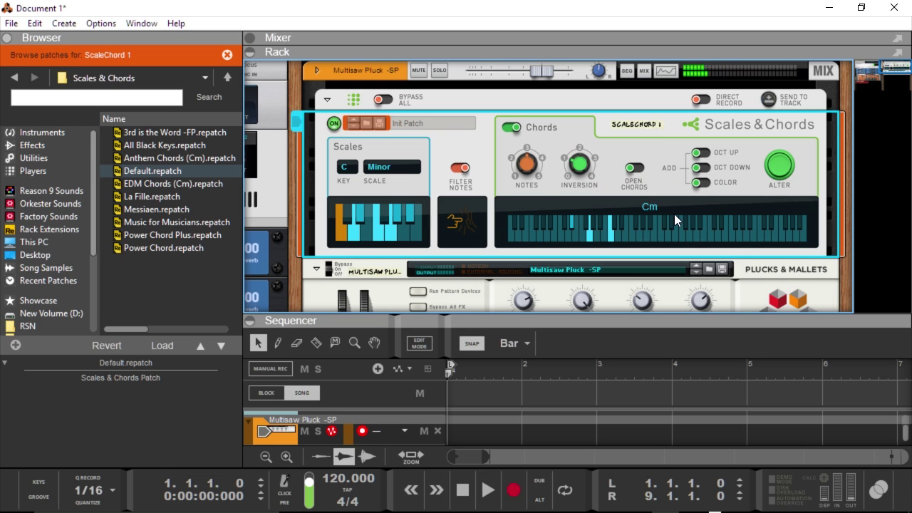
Try the Open Chords option off and on, comparing how the notes of the C Minor chord are spread.
left_click(634, 169)
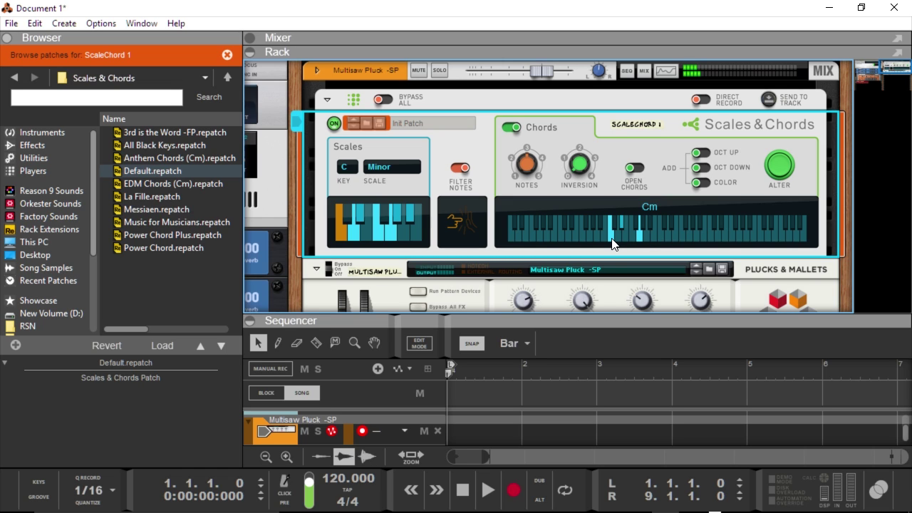
left_click_drag(612, 244, 641, 244)
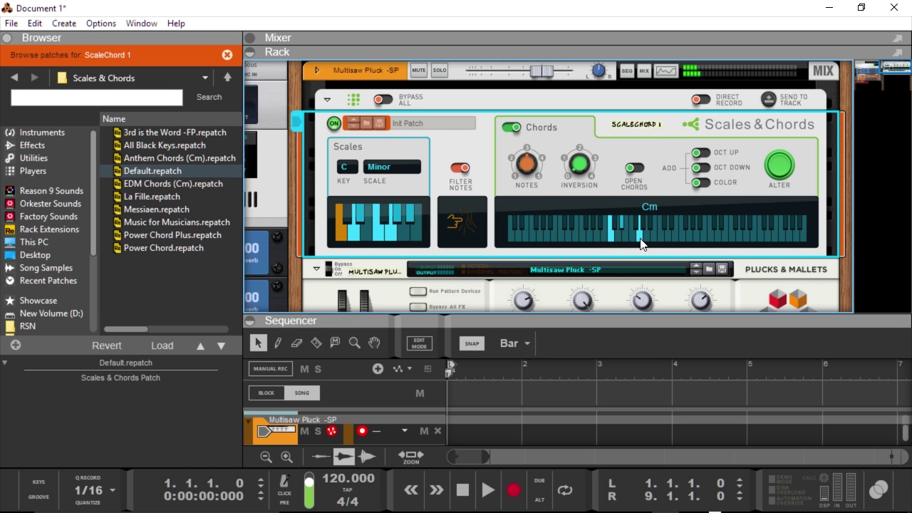
left_click(633, 166)
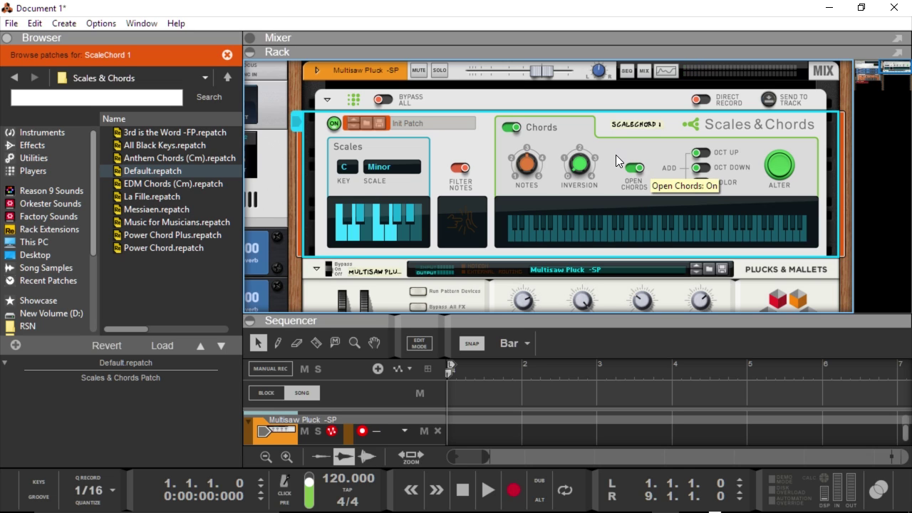
left_click(617, 244)
left_click_drag(616, 244, 673, 242)
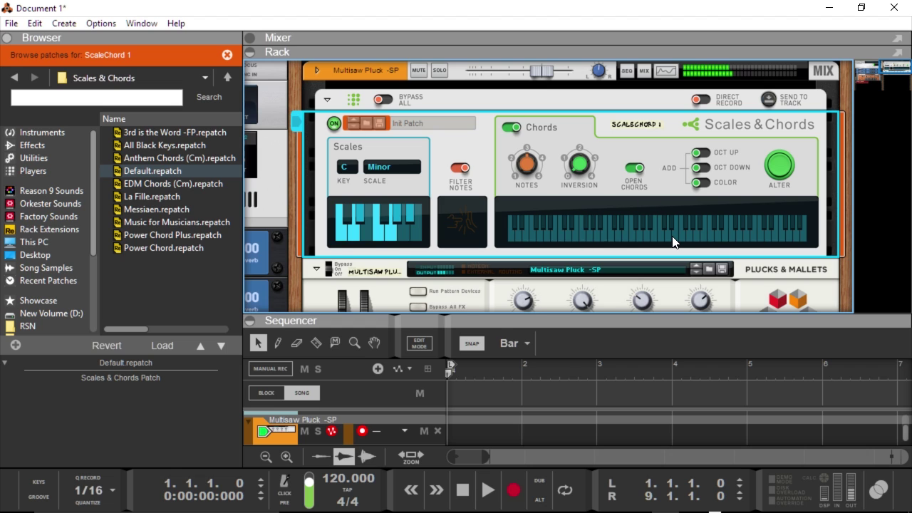
left_click(673, 243)
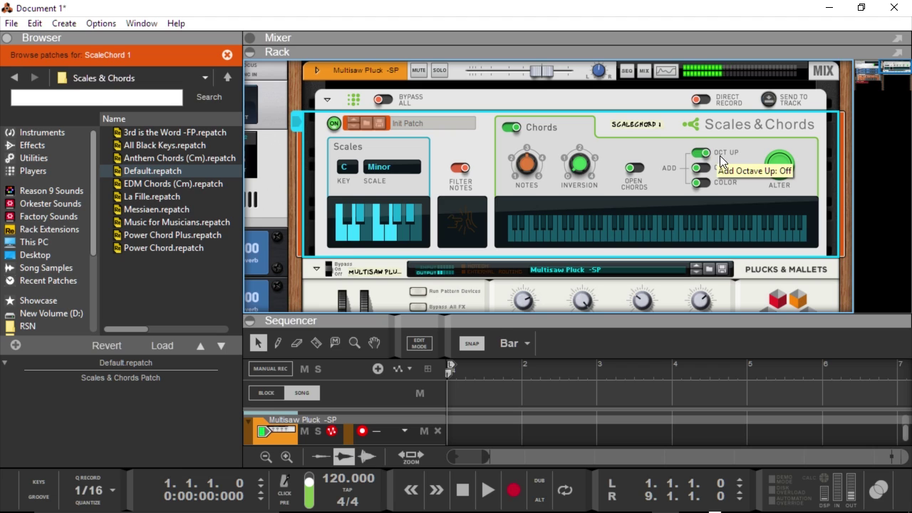
Try the Octave Up and Color additions on the chords and switch both back off.
left_click(703, 154)
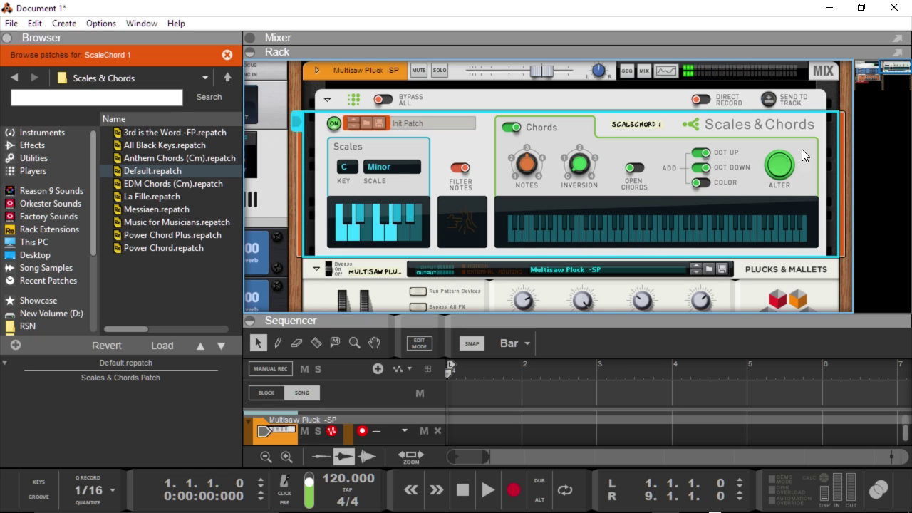
left_click(703, 183)
left_click(702, 183)
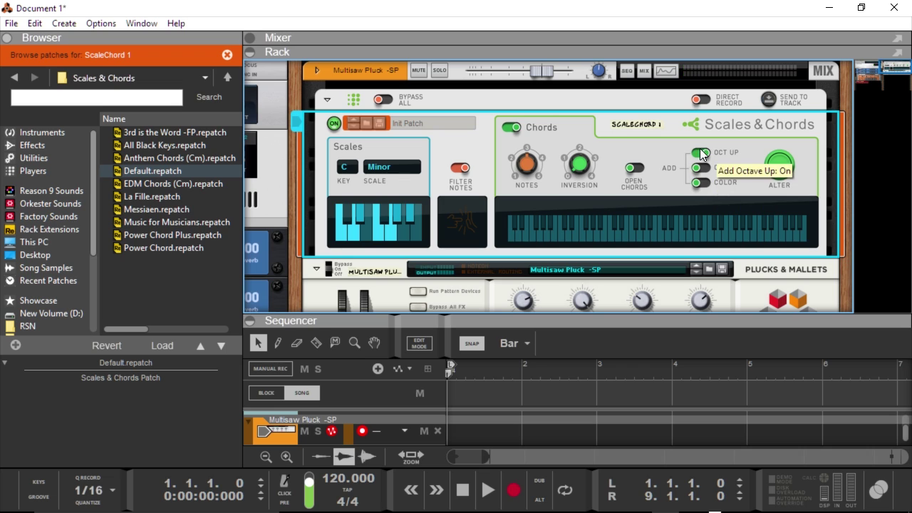
left_click(702, 152)
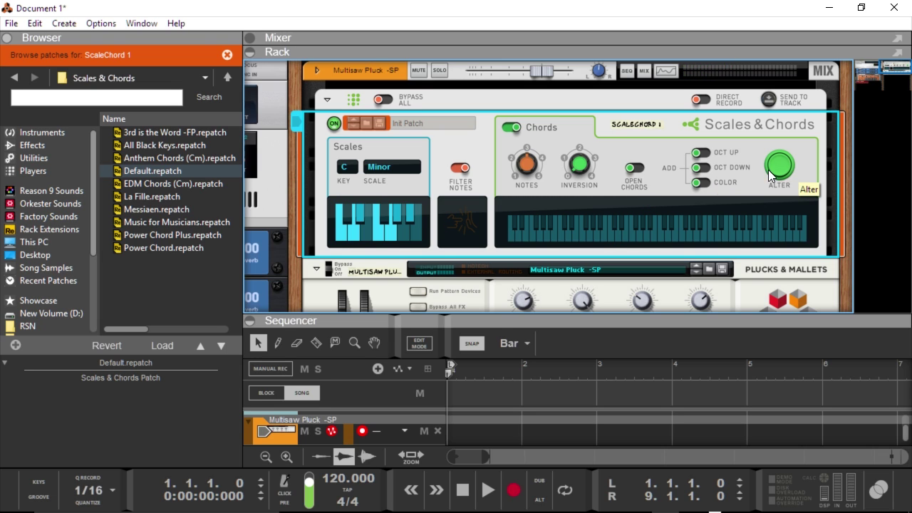
Audition the Alter function, enable Open Chords, and audition Alter again.
left_click(775, 175)
left_click(778, 174)
left_click(780, 176)
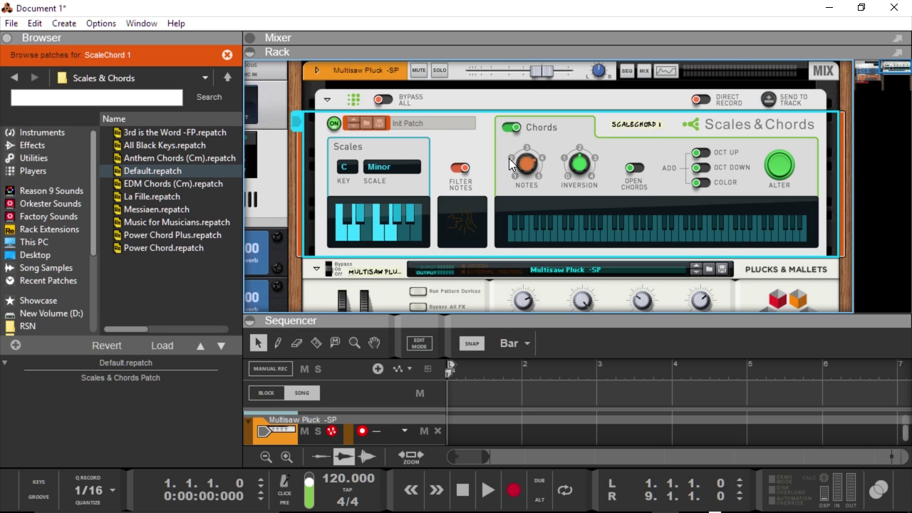
left_click(635, 169)
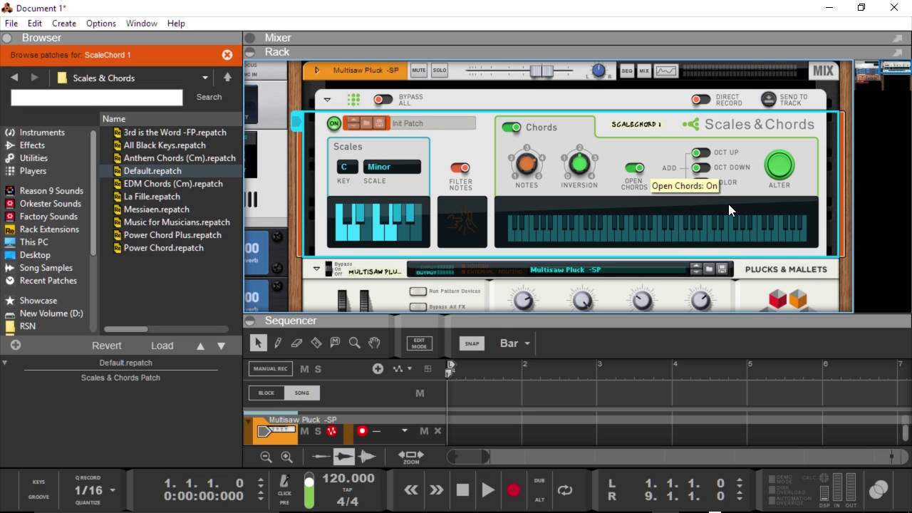
left_click(779, 172)
left_click(779, 172)
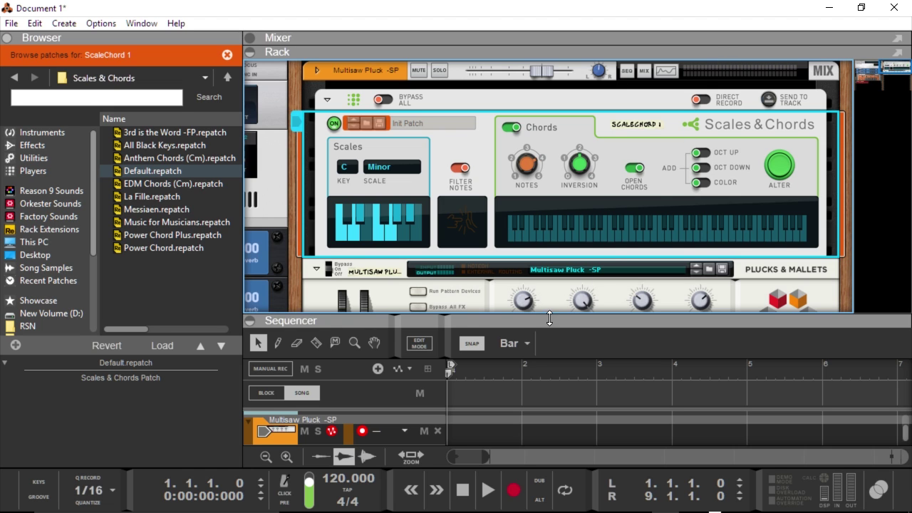
Enlarge the sequencer area and place the right locator at bar 4.
left_click_drag(546, 320, 518, 255)
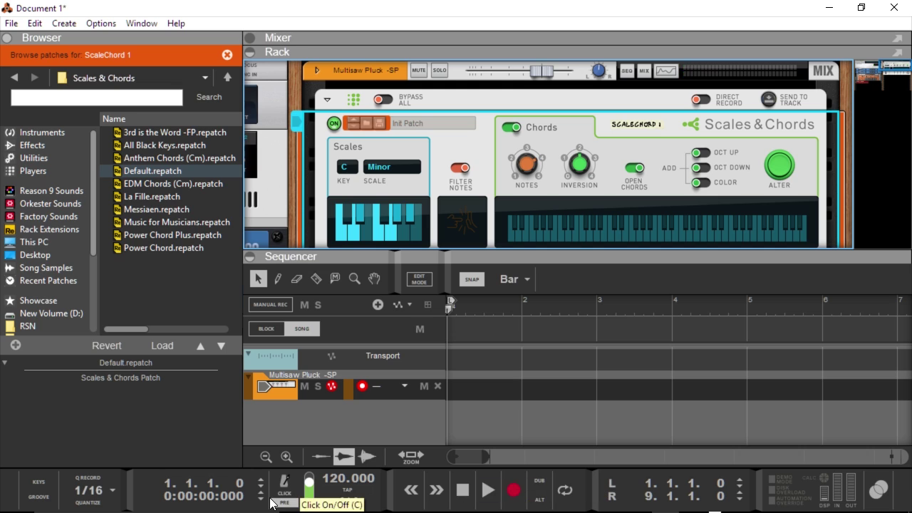
left_click(670, 307, "alt")
key("ctrl+Return")
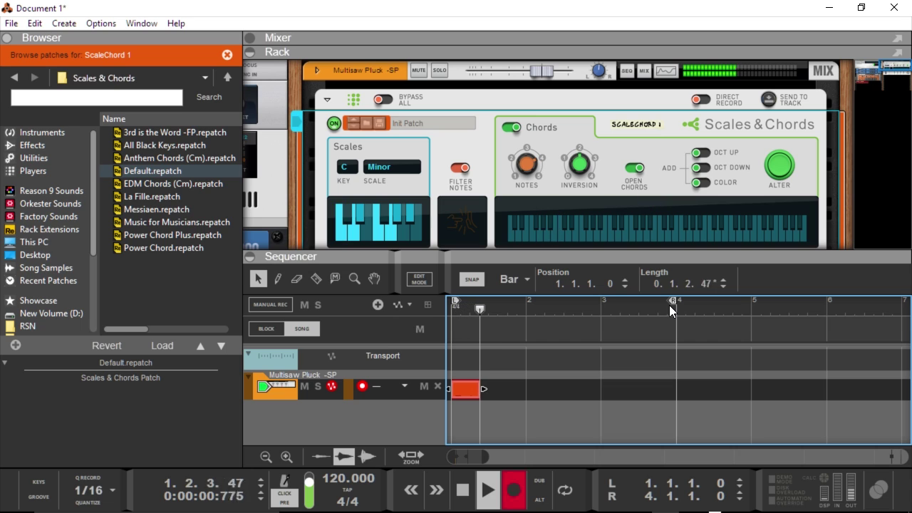
key("space")
key("Delete")
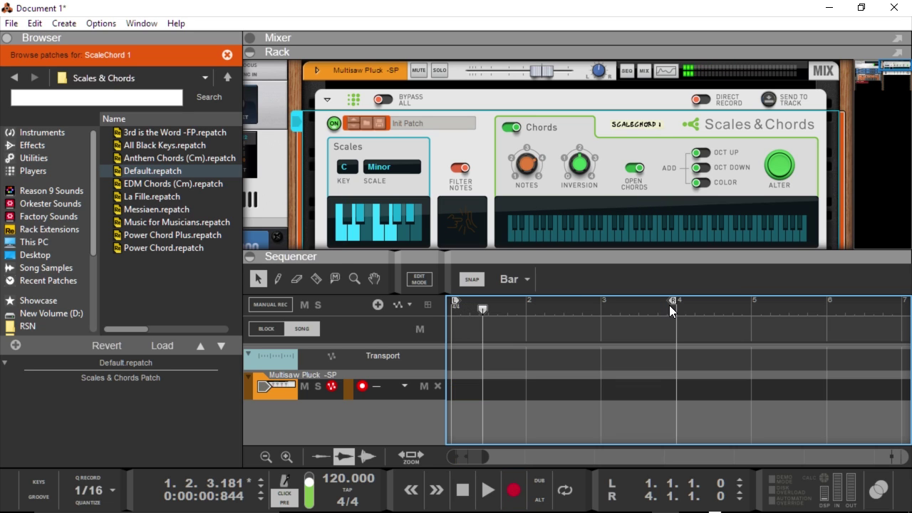
Move the right locator to bar 5 for a four-bar range.
key("w")
key("q")
left_click_drag(716, 293, 752, 311)
Create a one-bar clip at bar 1 of the Multisaw Pluck track and open it in the maximized sequencer's note editor.
double_click(489, 386)
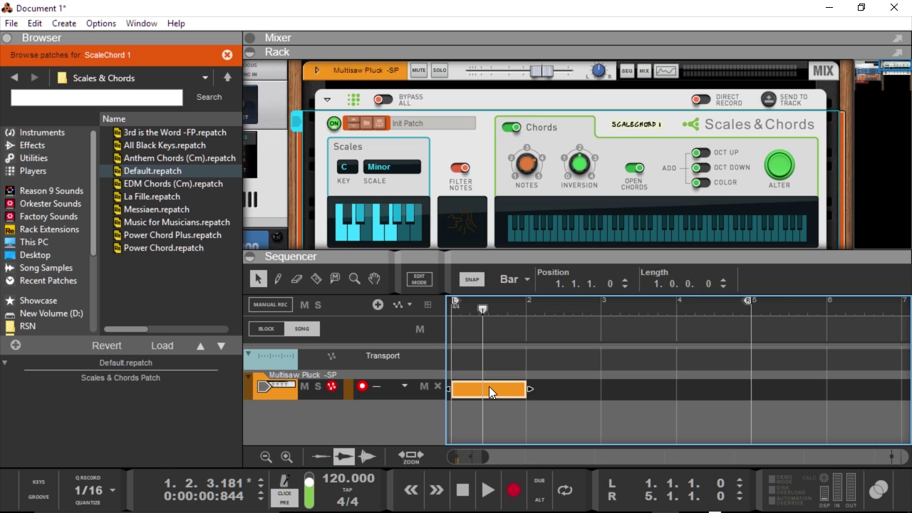
double_click(489, 386)
key("F6")
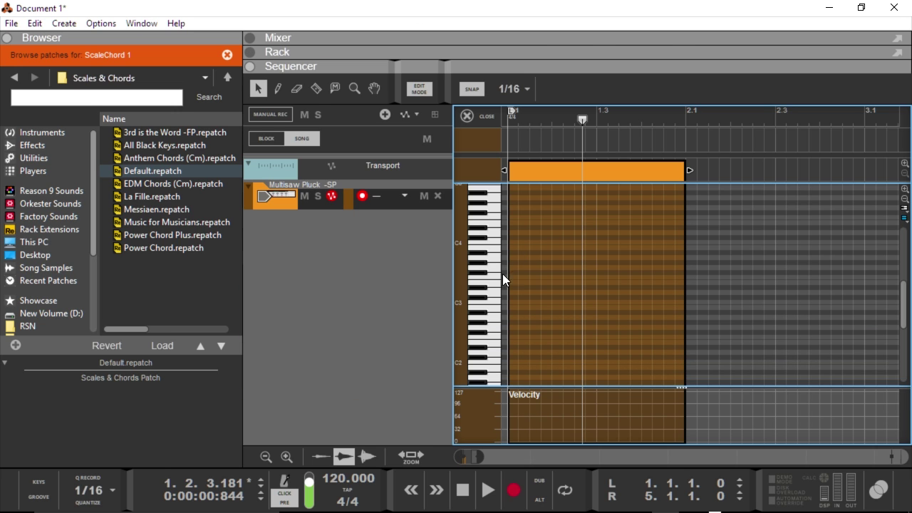
Set the snap value to 1/8, draw three eighth notes on C3 at 1.1.1, 1.2.1 and 1.3.3, and audition them.
scroll(509, 270, "down", 4)
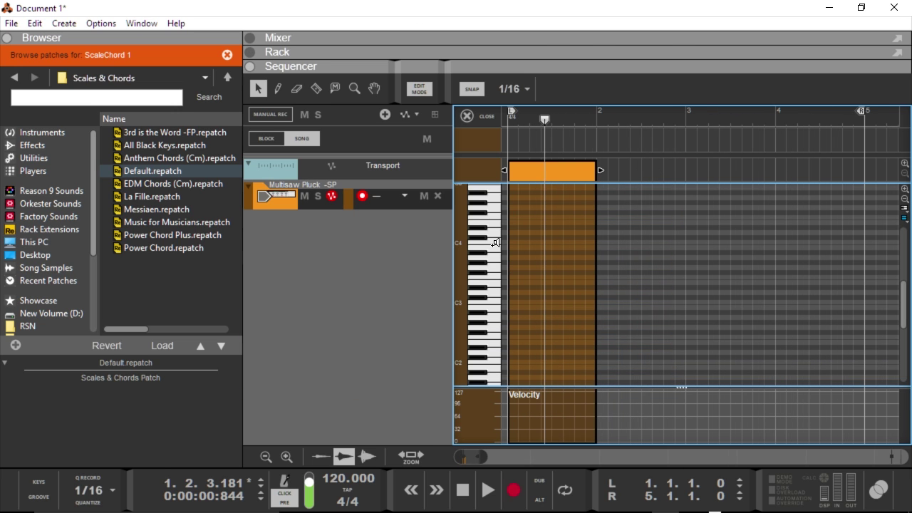
scroll(589, 299, "down", 5)
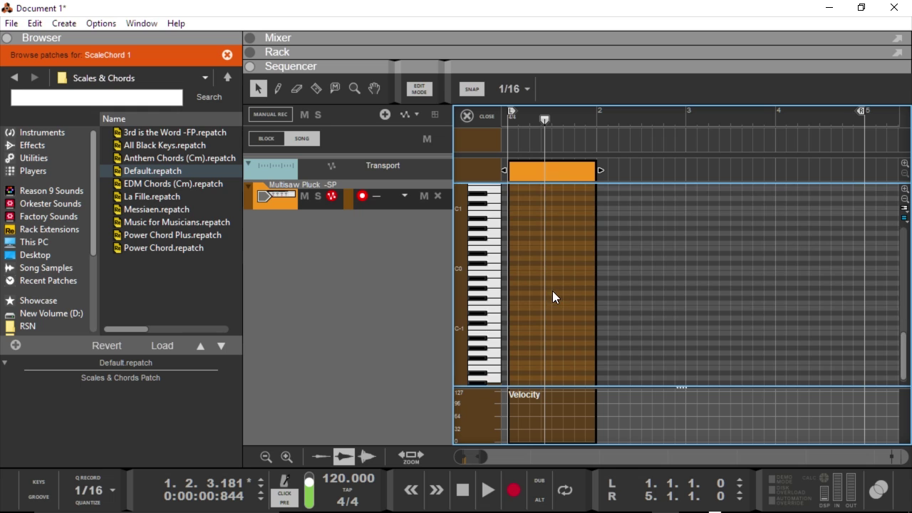
scroll(596, 237, "up", 5)
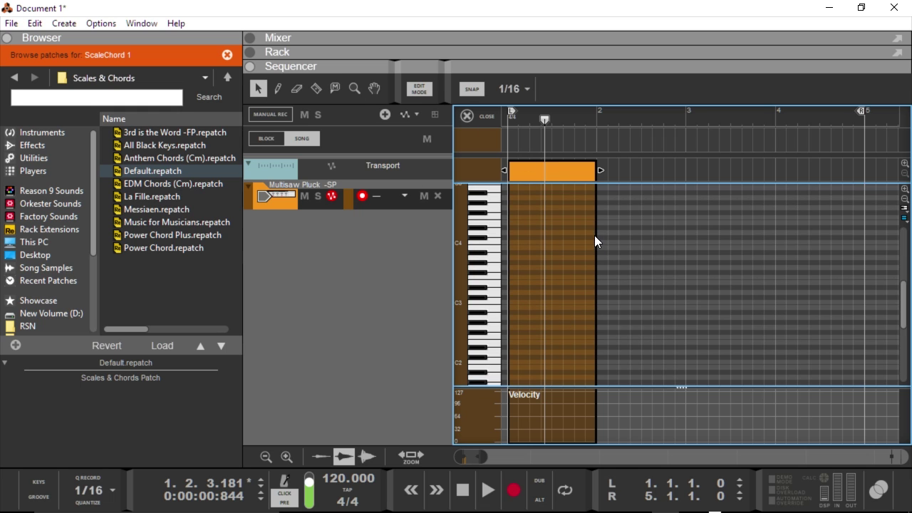
left_click(524, 89)
left_click(527, 149)
scroll(540, 280, "up", 4)
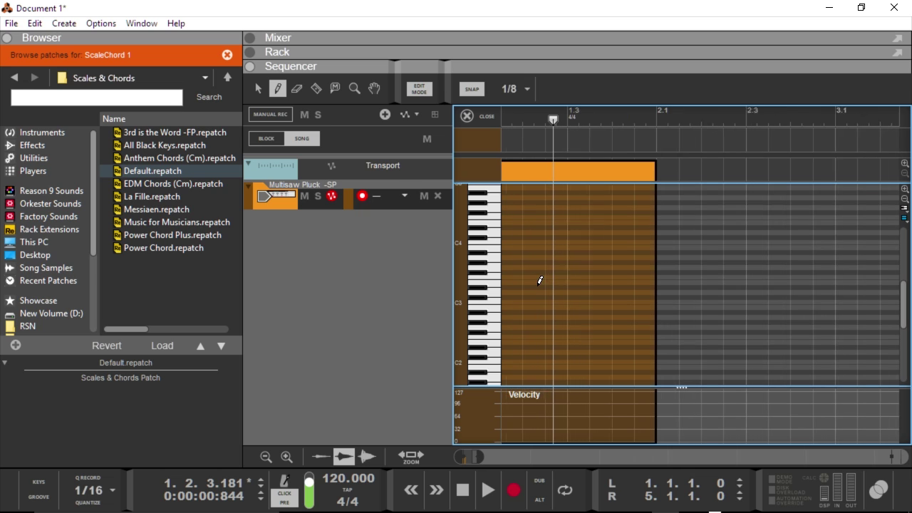
scroll(539, 280, "up", 1)
scroll(561, 293, "up", 2)
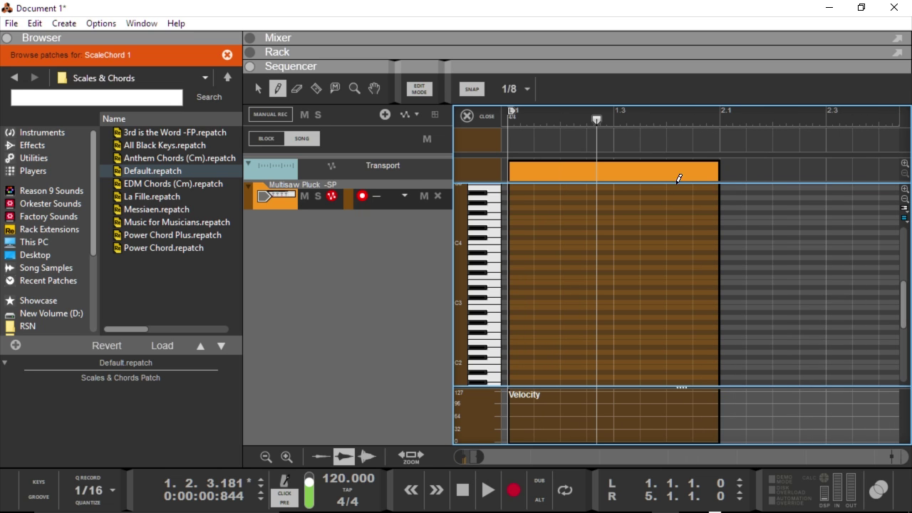
left_click(527, 302)
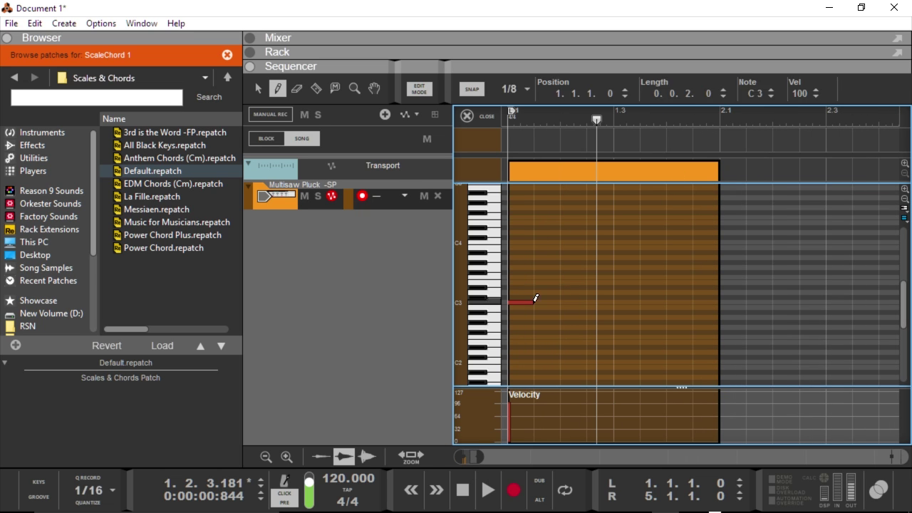
left_click(574, 303)
left_click(650, 302)
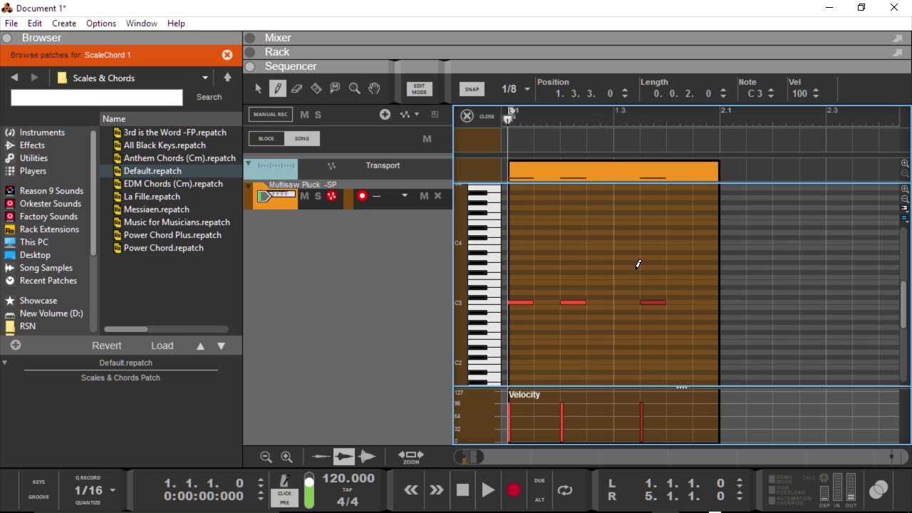
key("space")
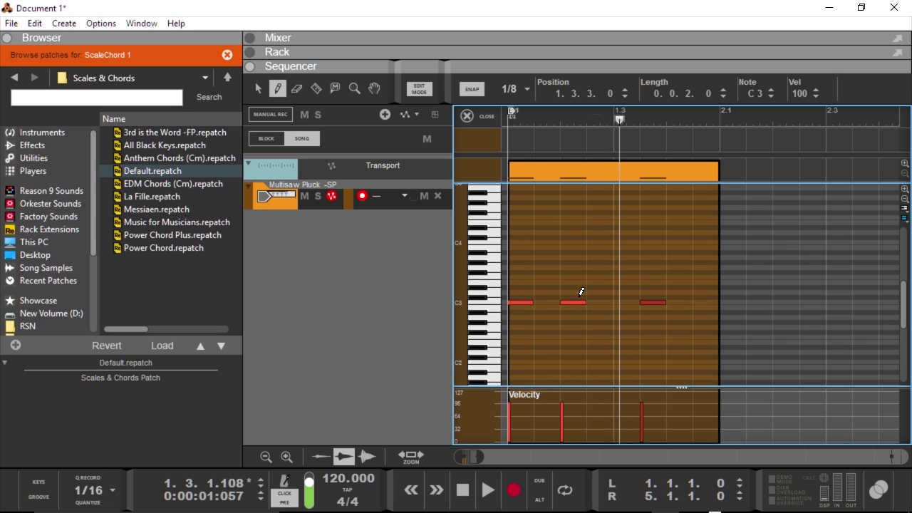
Move the second C3 note to 1.2.3 and the third to 1.4.1, and play the rhythm back.
key("q")
left_click(585, 300)
left_click_drag(568, 303, 587, 305)
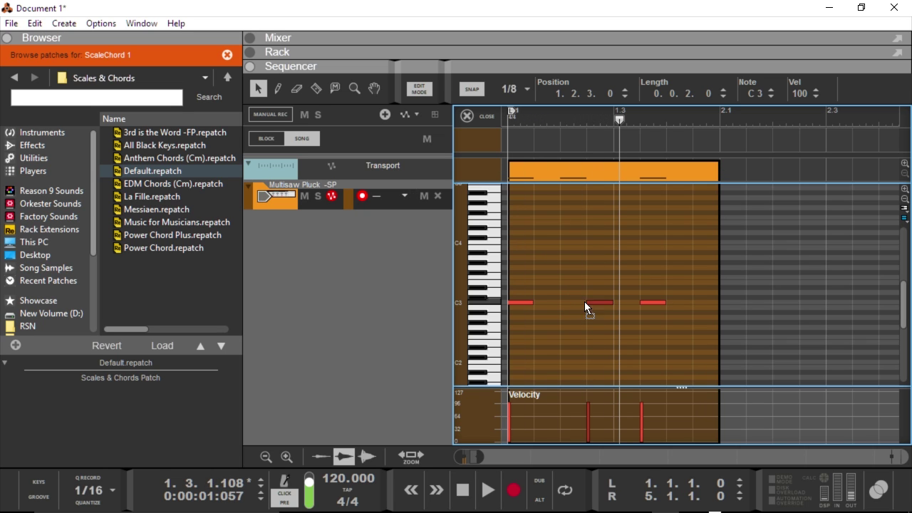
left_click_drag(656, 303, 682, 304)
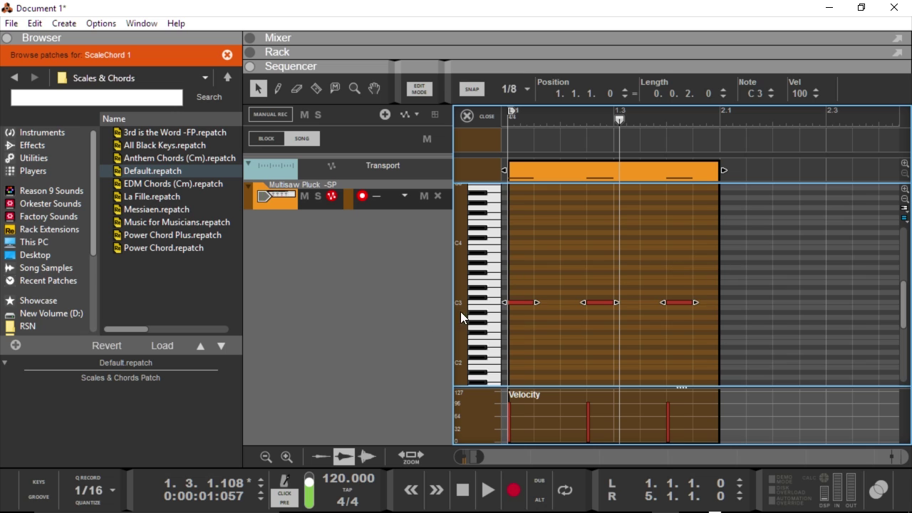
left_click(623, 259)
key("space")
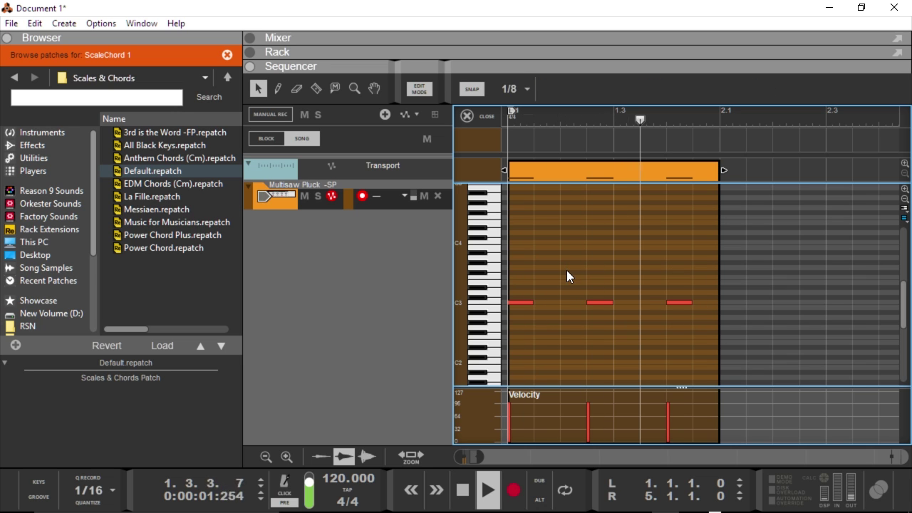
key("space")
Copy the three C3 notes to the start of bar 2, transposed to G#2.
left_click_drag(519, 279, 838, 323)
left_click_drag(529, 309, 730, 324)
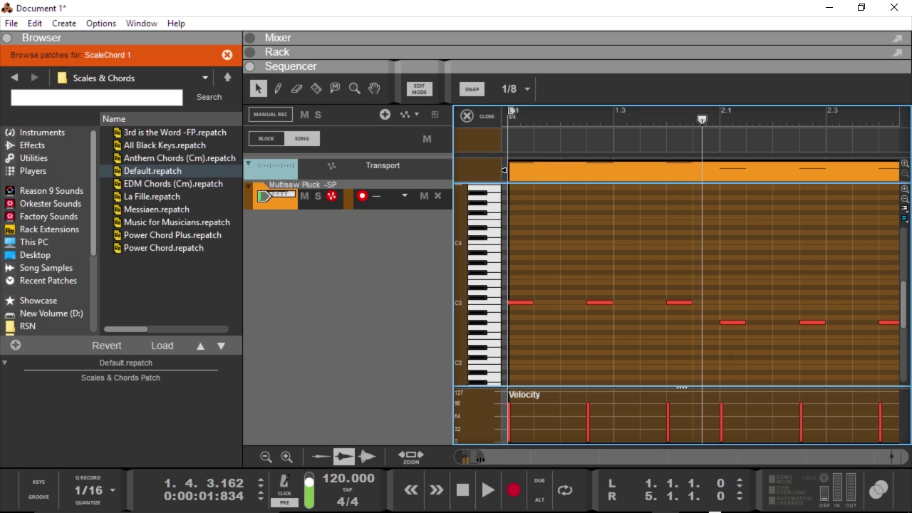
left_click_drag(476, 457, 486, 457)
Copy the three-note pattern to bar 3 on F2 and to bar 4 on G2.
left_click_drag(612, 314, 794, 346)
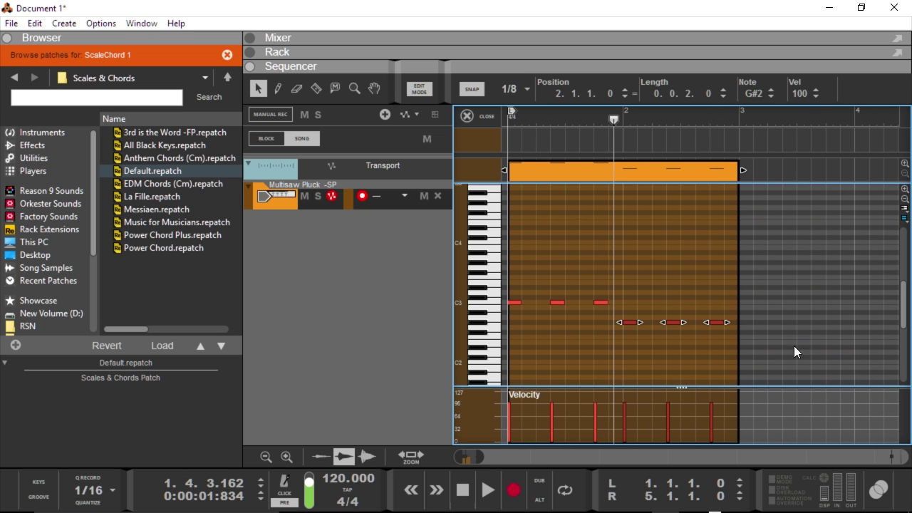
left_click_drag(628, 329, 744, 337)
left_click_drag(895, 341, 822, 328)
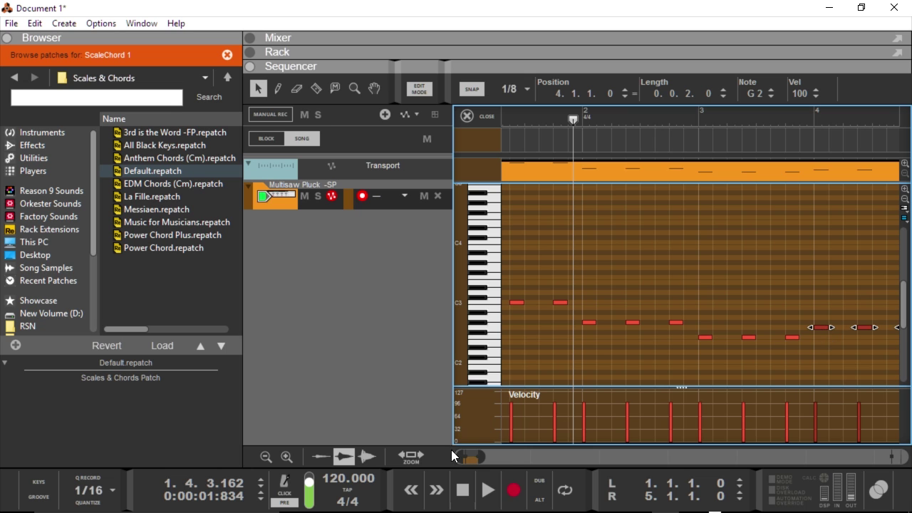
Play the four-bar note pattern from the start and return the song position to bar 1.
left_click(582, 382)
scroll(563, 367, "down", 2)
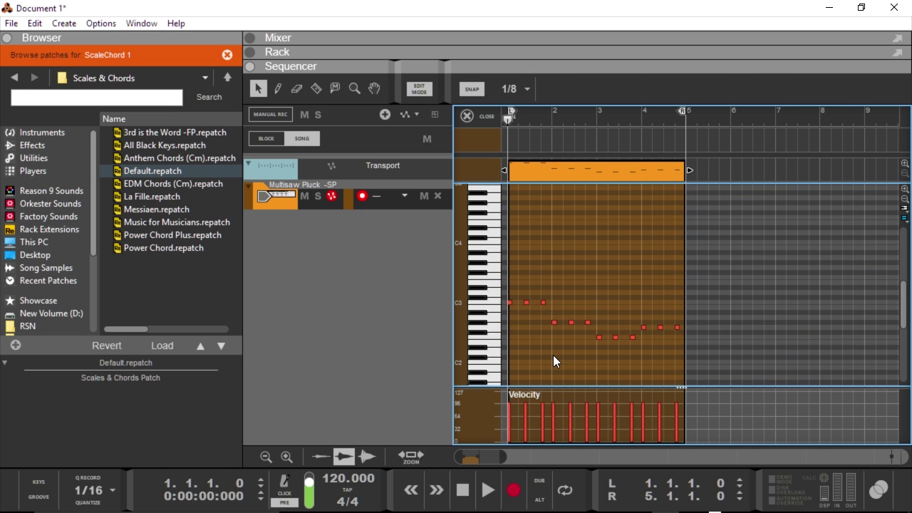
key("space")
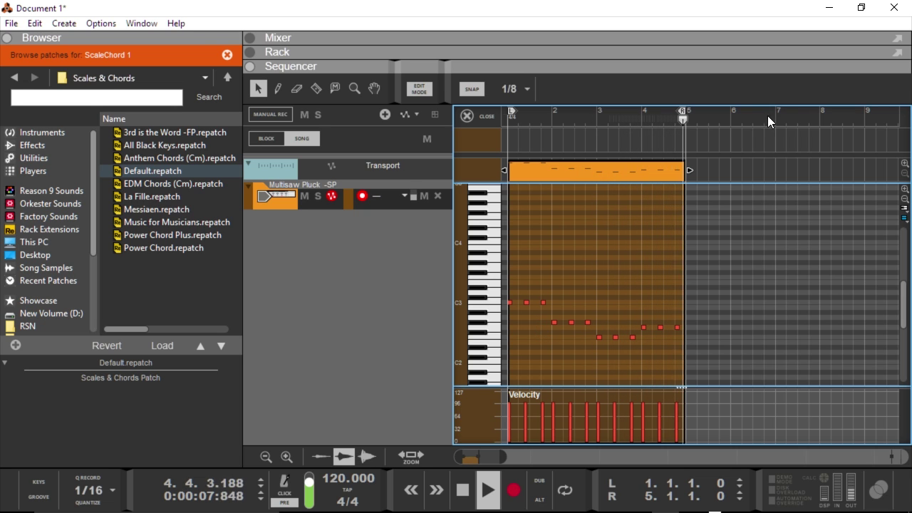
key("KP_0")
key("KP_0")
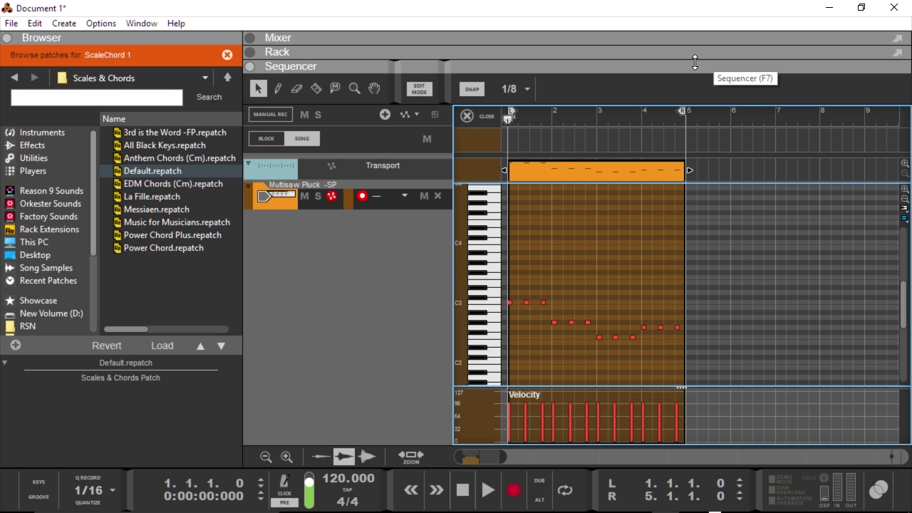
Show the rack with the sequencer and send the Scales & Chords player's chord output to the Multisaw Pluck track.
left_click(698, 57)
left_click(771, 100)
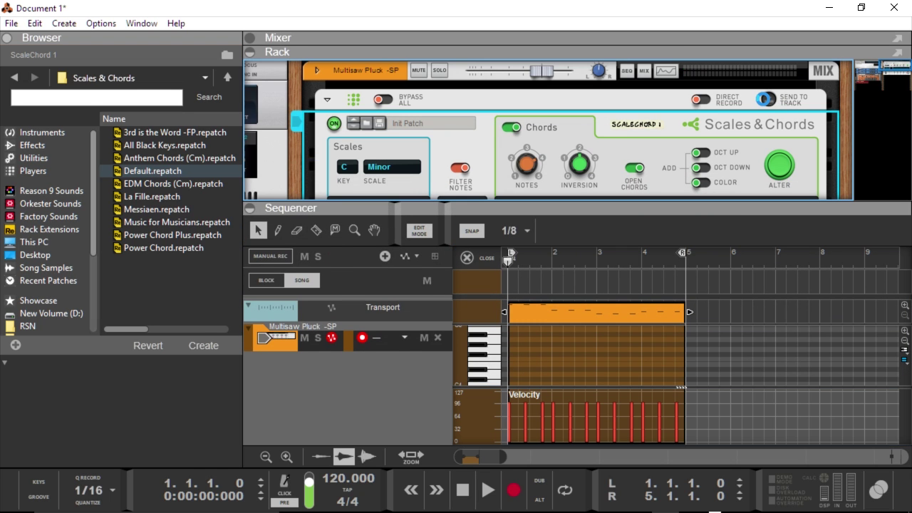
left_click(767, 100)
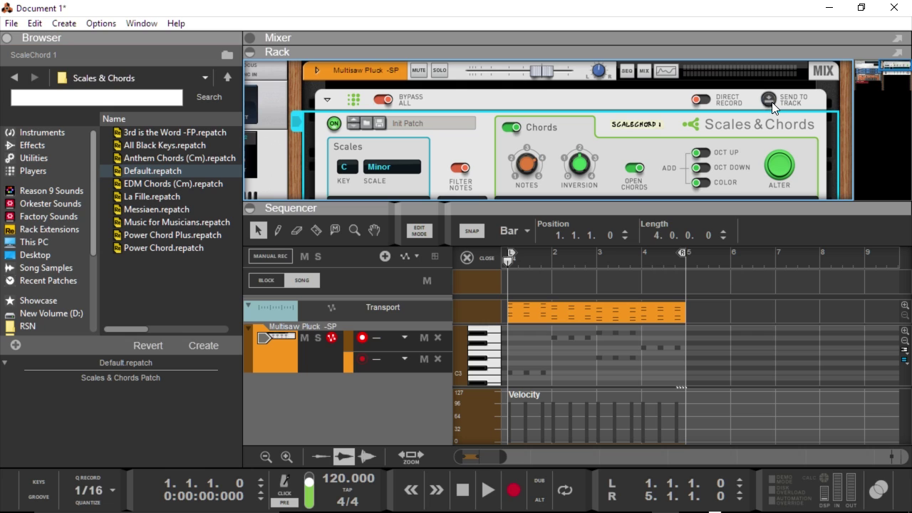
Close the original note clip and open the generated chord clip on the Multisaw Pluck track in an enlarged note editor.
left_click(465, 258)
left_click(569, 396)
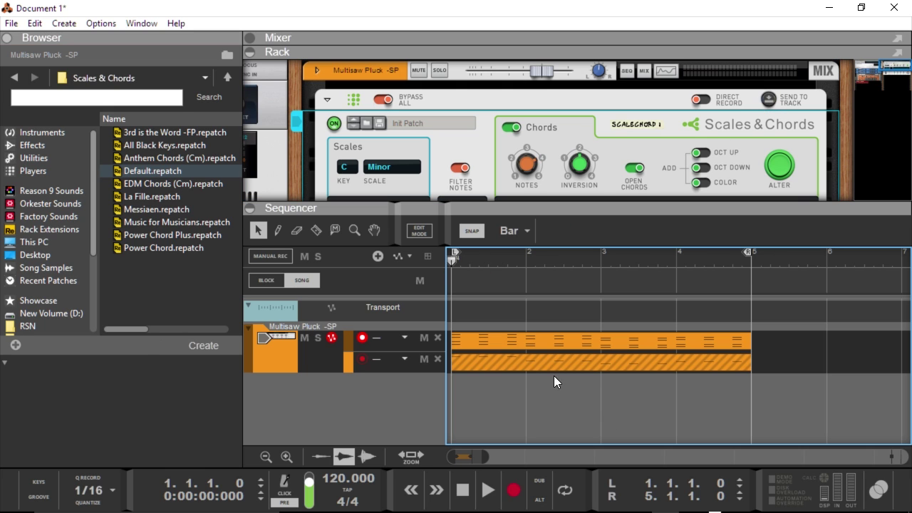
left_click(559, 367)
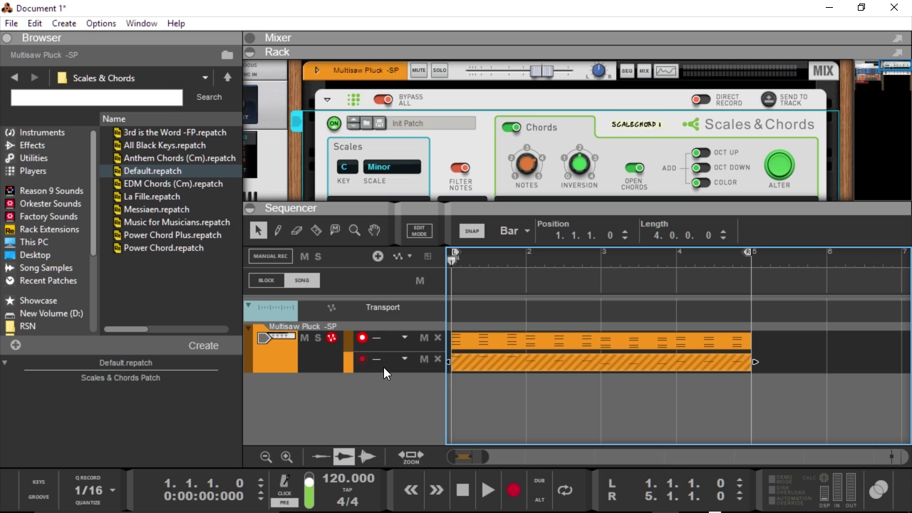
double_click(491, 348)
left_click_drag(509, 206, 496, 25)
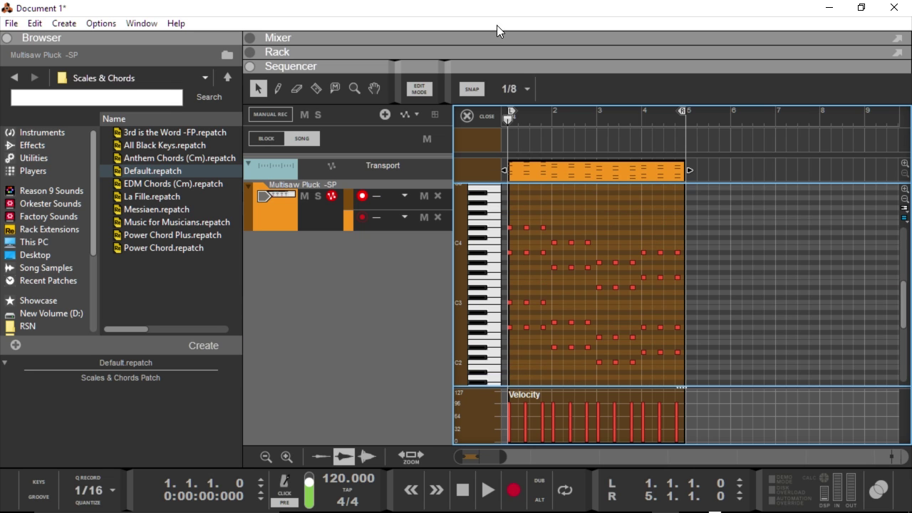
Play the generated chord clip, check the Bypass All switch in the rack, and replay the chords from bar 1.
scroll(590, 281, "up", 4)
key("space")
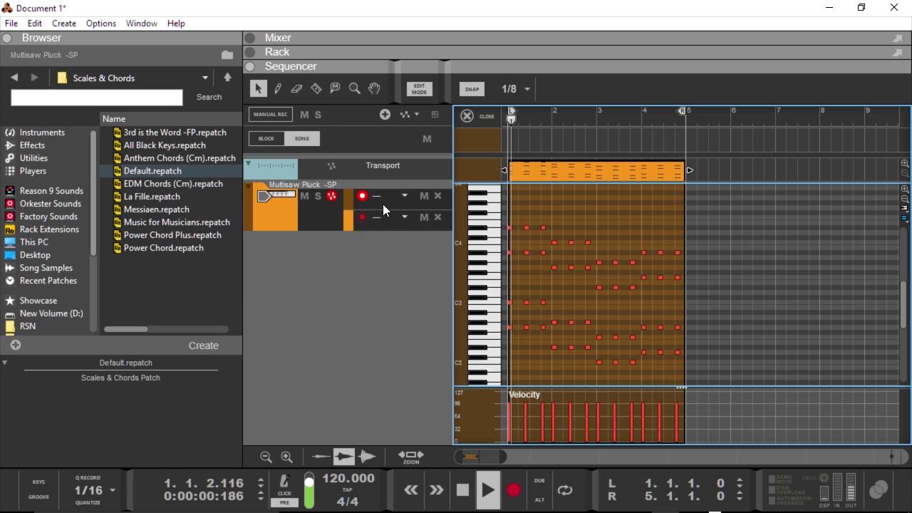
left_click_drag(564, 69, 564, 282)
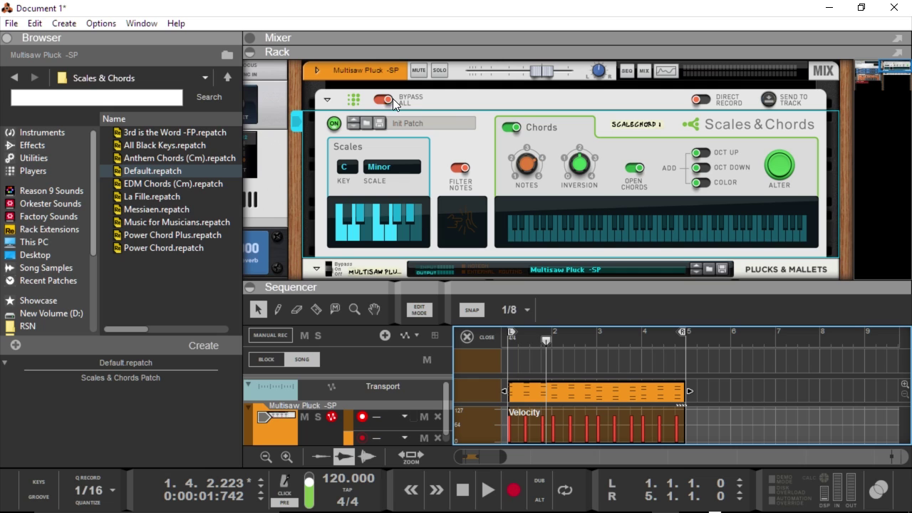
key("shift+Return")
left_click_drag(602, 282, 487, 16)
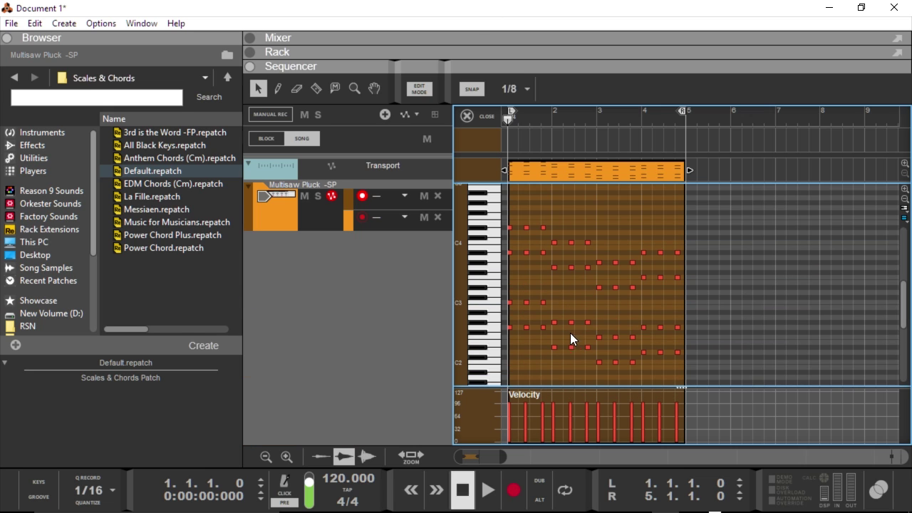
key("space")
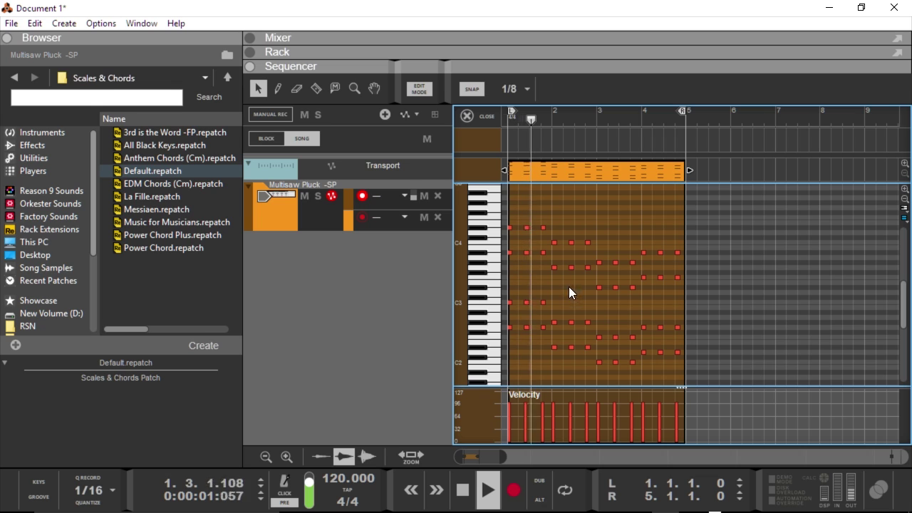
key("space")
Copy the three highest notes of bar 1 to the start of bar 2 as G4 notes and return the song position to bar 1.
left_click_drag(544, 226, 552, 203)
left_click(541, 210)
key("Right")
key("KP_0")
left_click(557, 231)
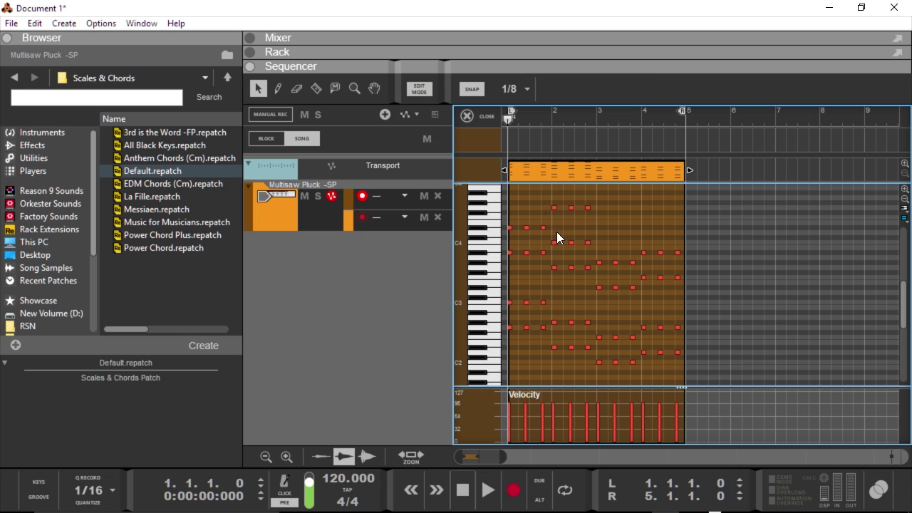
Shift bar 2's first C4 and G4 notes to 2.1.2.0, move that G4 one sixteenth further, and play the chords.
left_click_drag(561, 243, 561, 243)
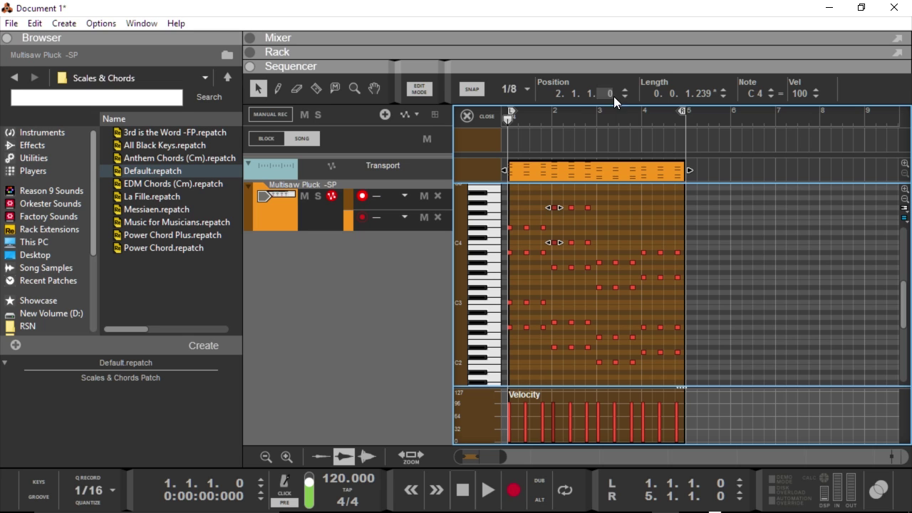
left_click(625, 90)
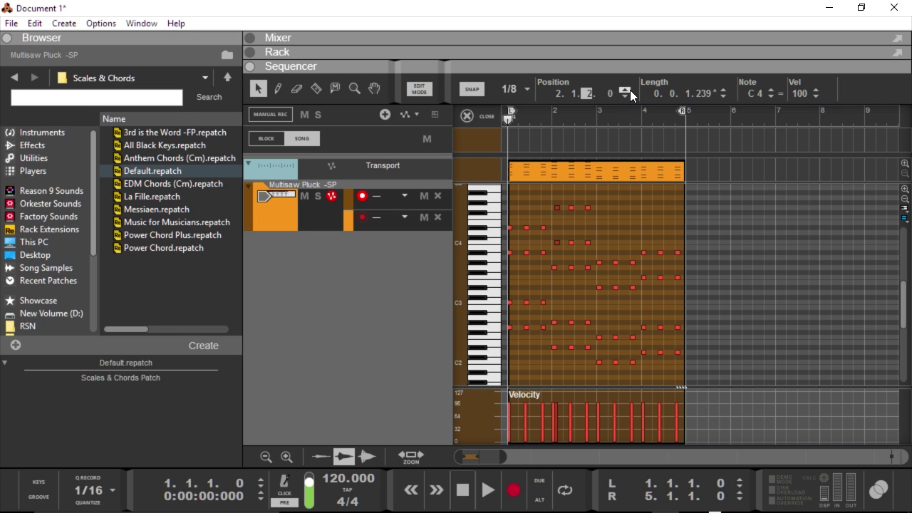
left_click(557, 207)
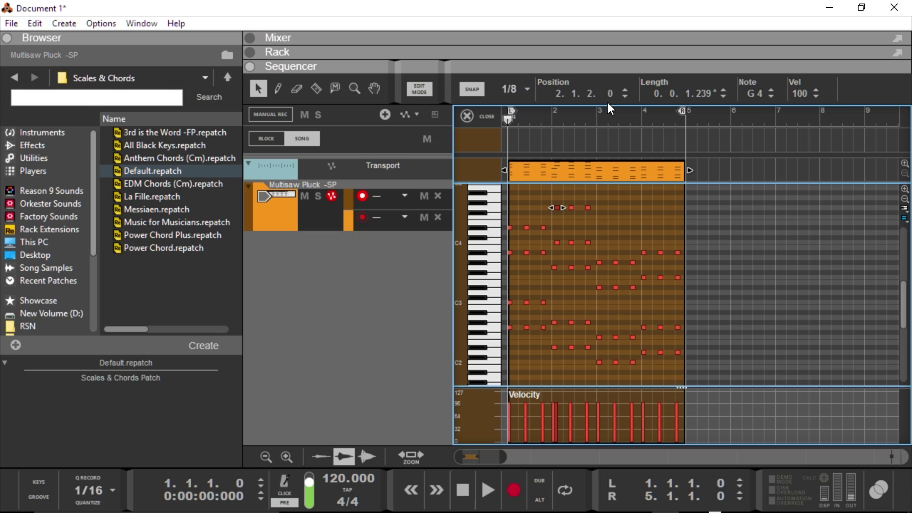
left_click(666, 208)
key("space")
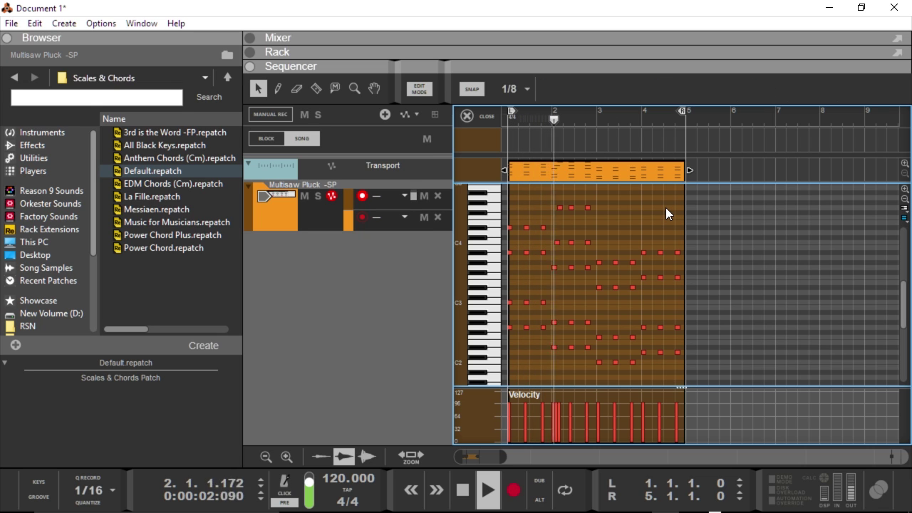
key("space")
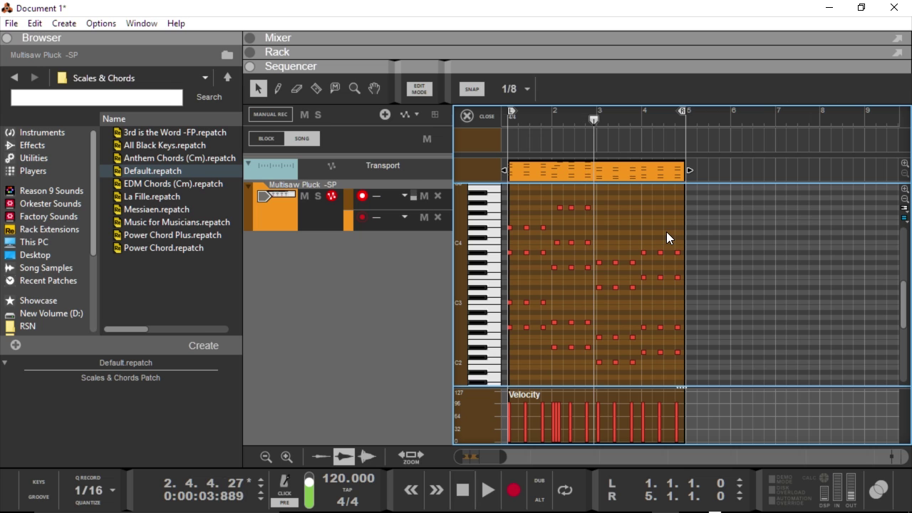
Close the note editor and show the Scales & Chords player in the rack with the sequencer tracks below it.
left_click(467, 116)
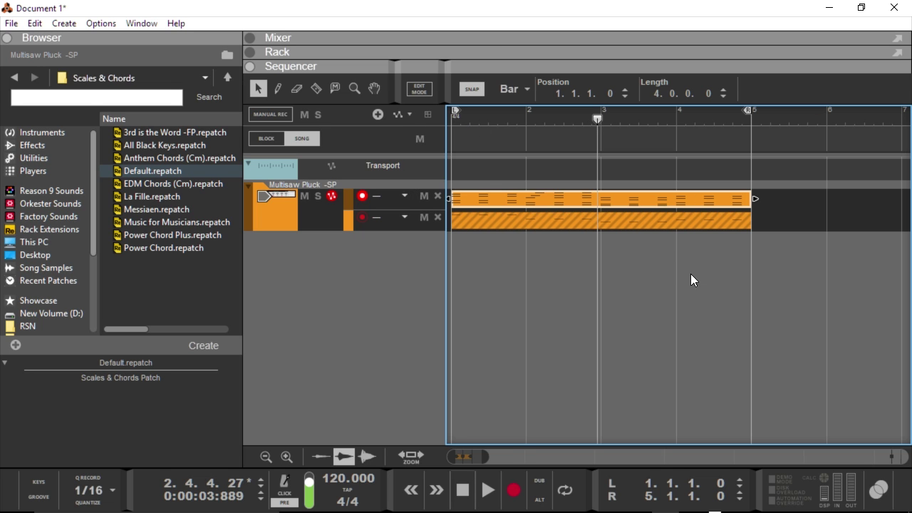
left_click(484, 54)
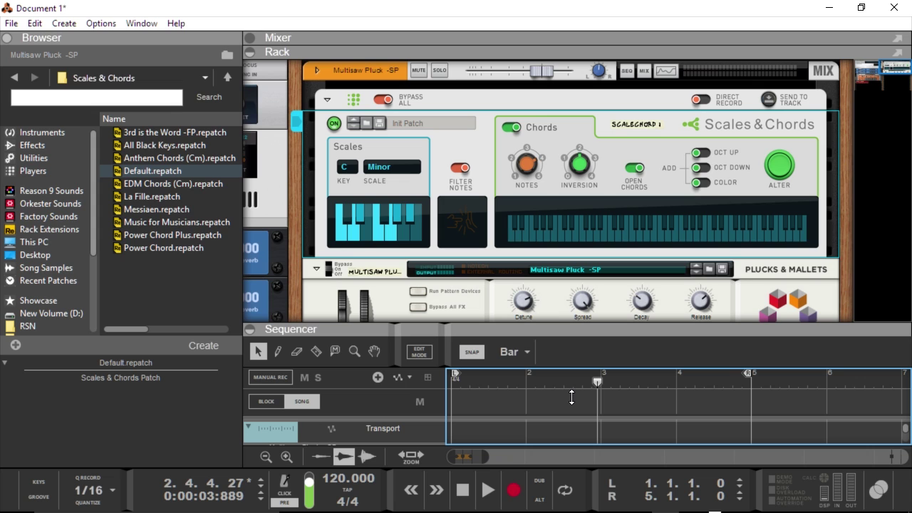
left_click_drag(537, 328, 508, 273)
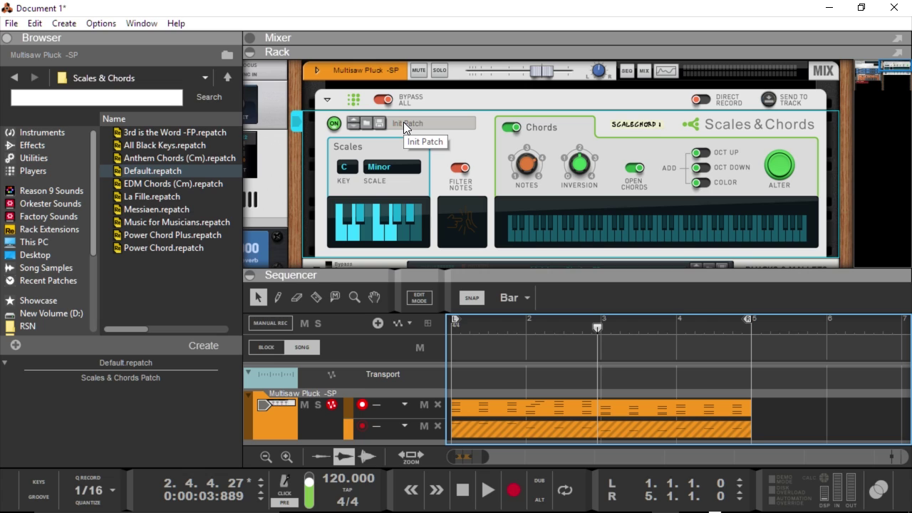
left_click(438, 164)
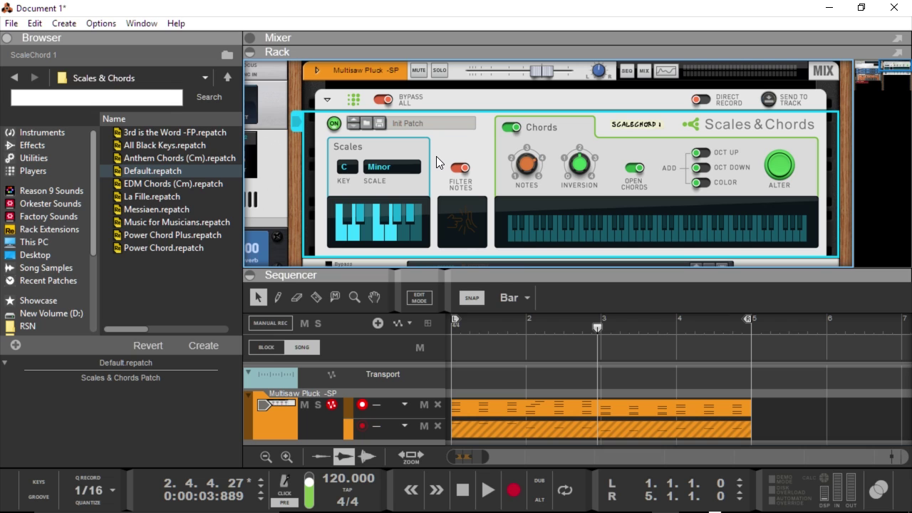
Browse the Players devices and examine Dual Arpeggio, Note Echo and Scales & Chords.
left_click(33, 171)
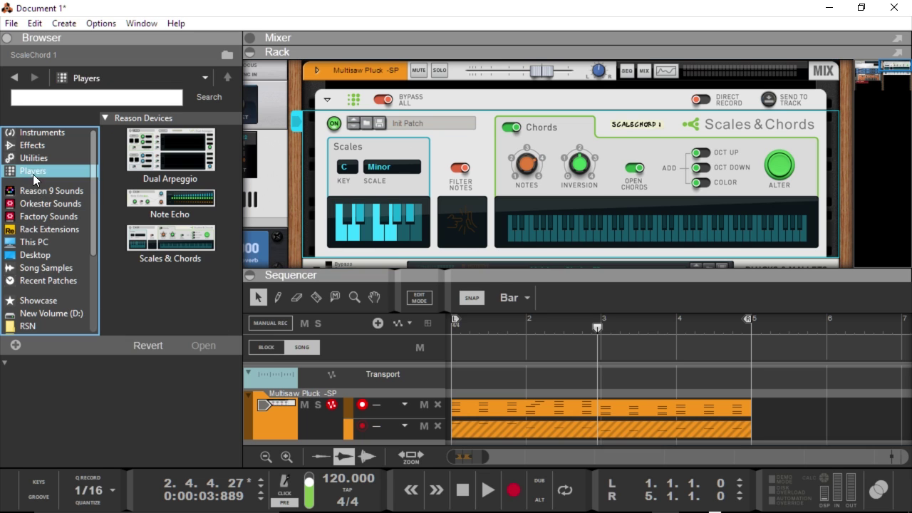
left_click(154, 207)
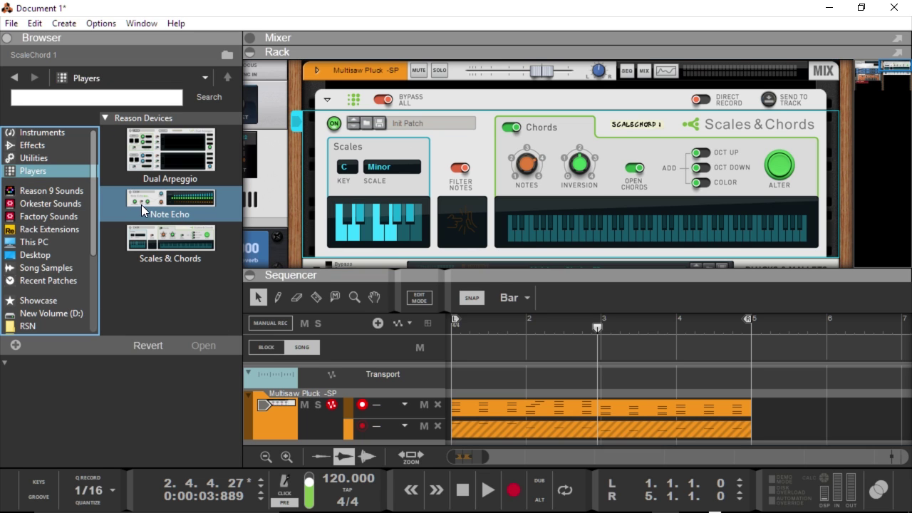
left_click(156, 157)
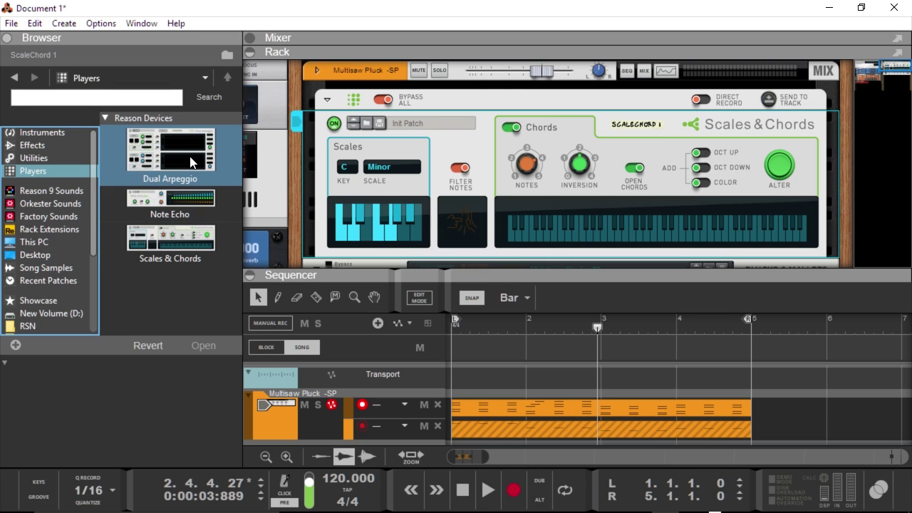
left_click(181, 206)
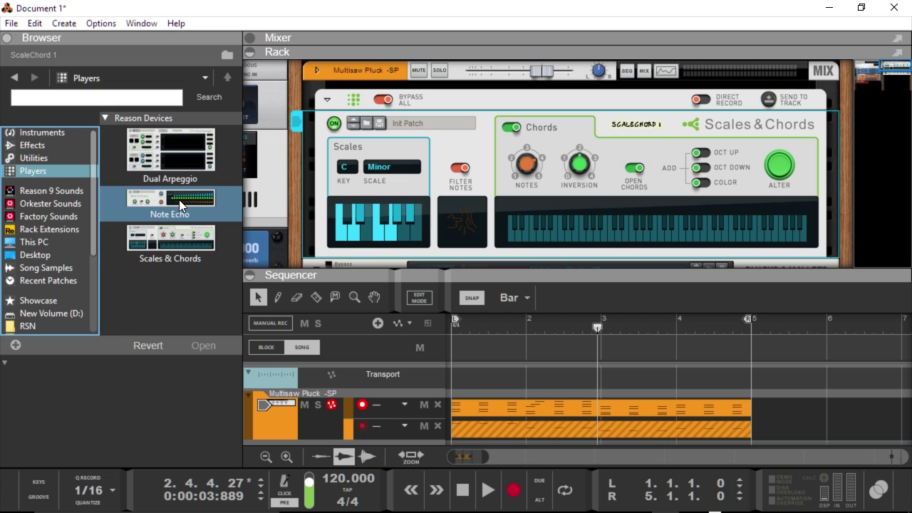
left_click(154, 236)
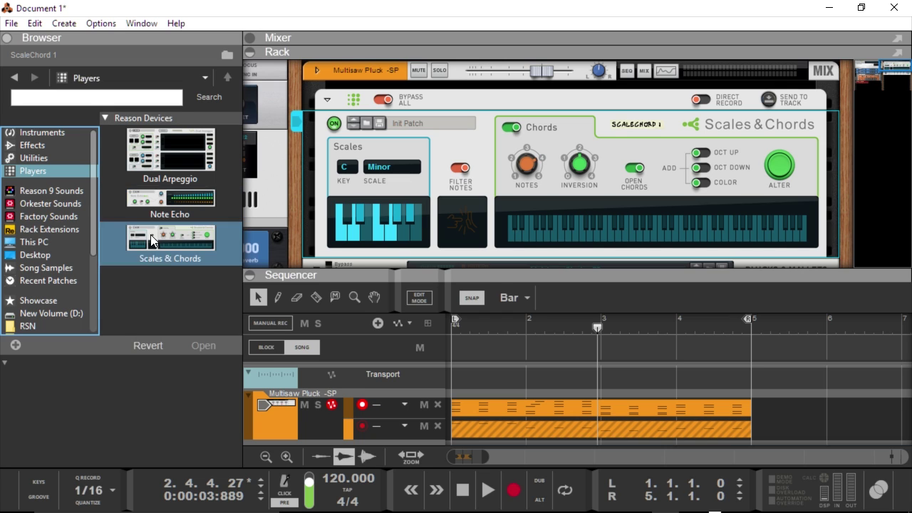
left_click(150, 218)
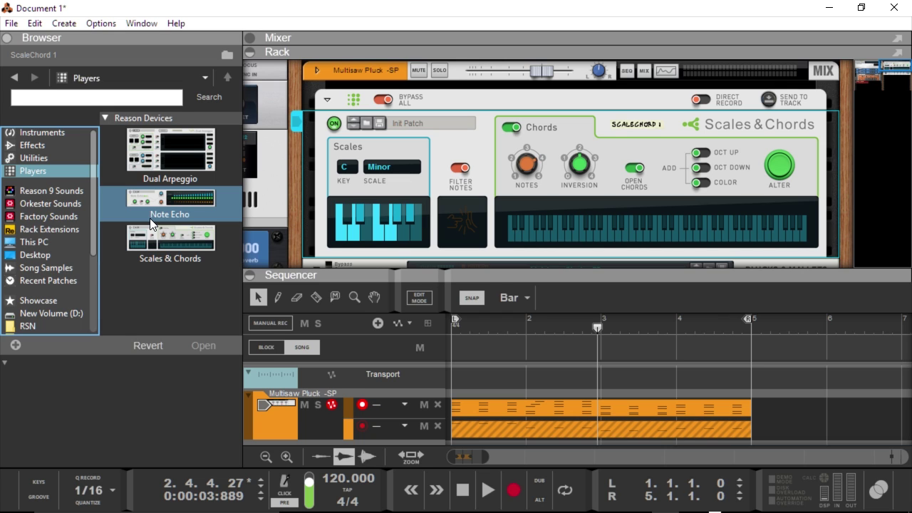
left_click(148, 273)
left_click(138, 254)
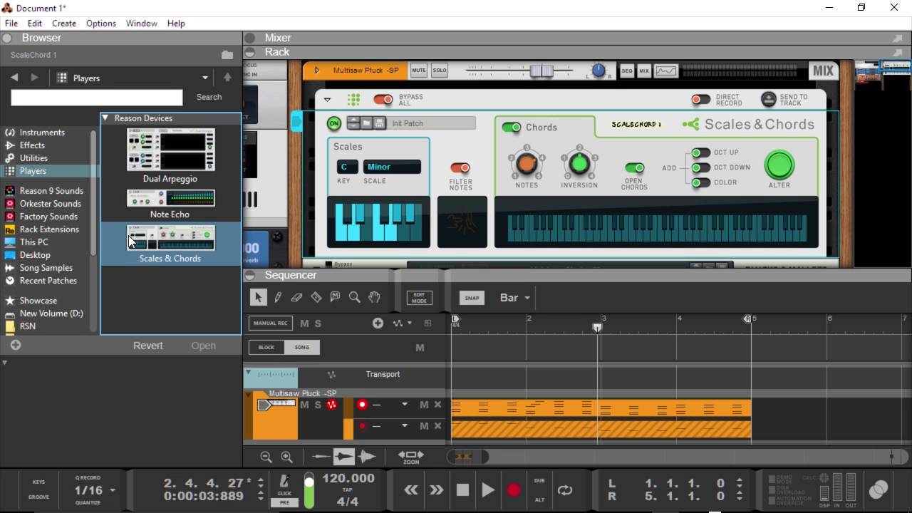
Delete both four-bar clips from the Multisaw Pluck track.
left_click(684, 210)
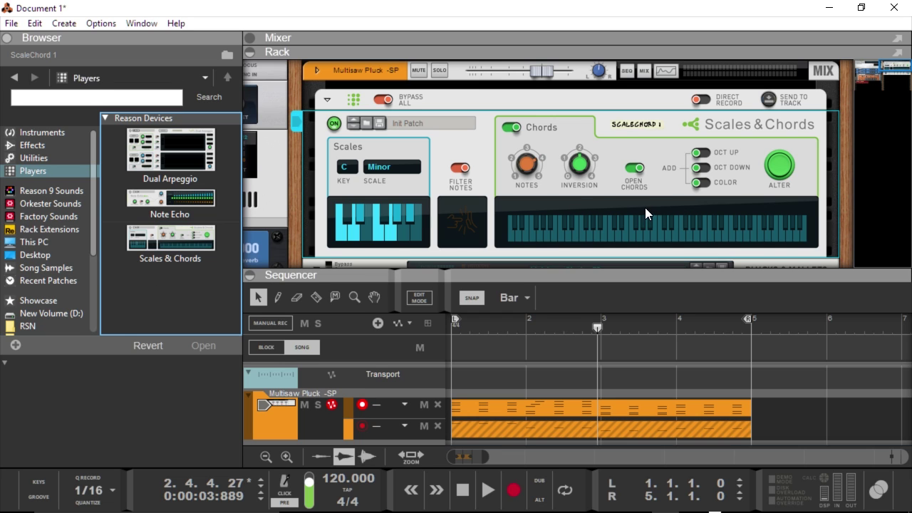
left_click(699, 126)
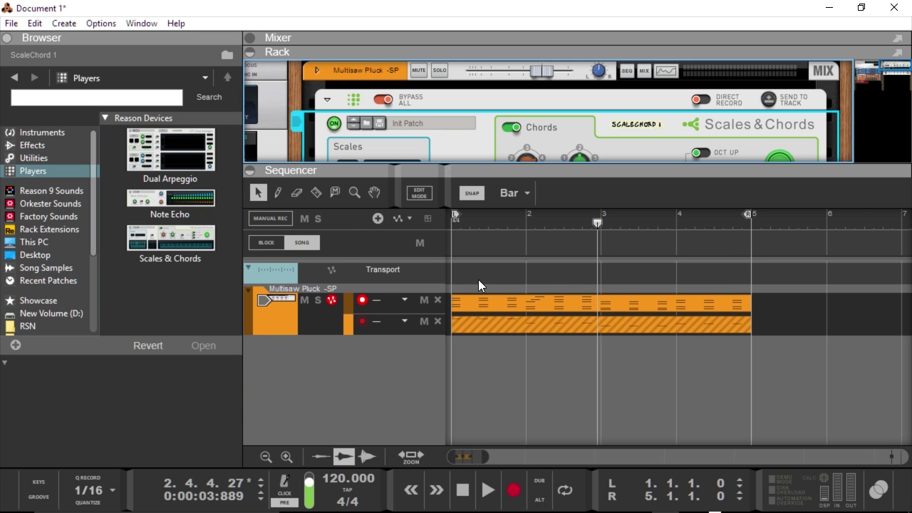
left_click(275, 306)
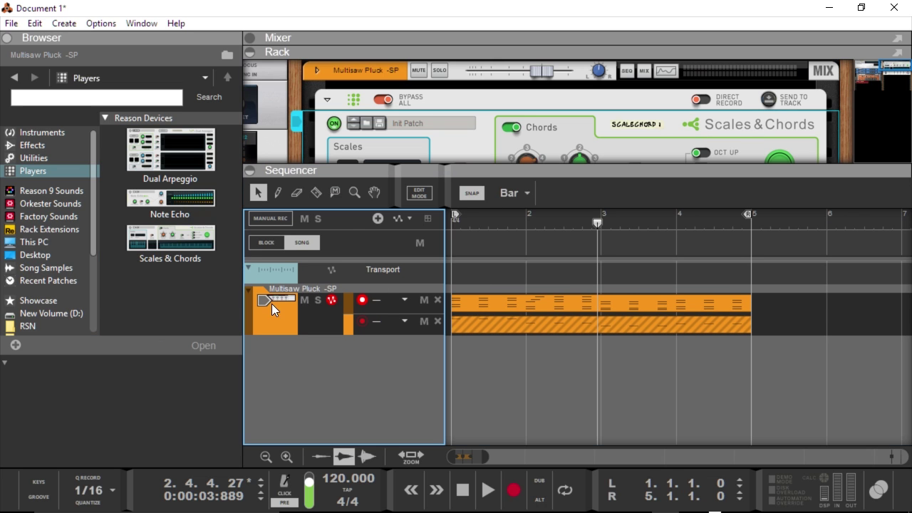
left_click_drag(519, 178, 492, 237)
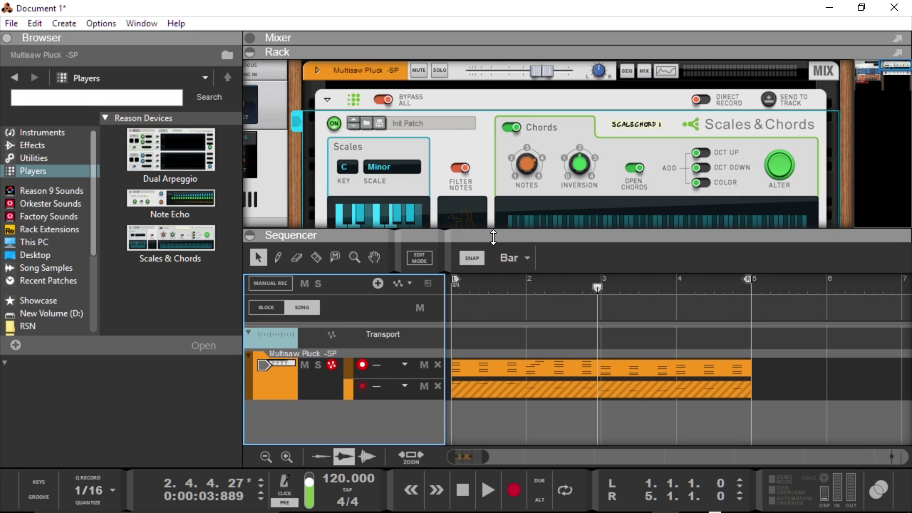
left_click(539, 349)
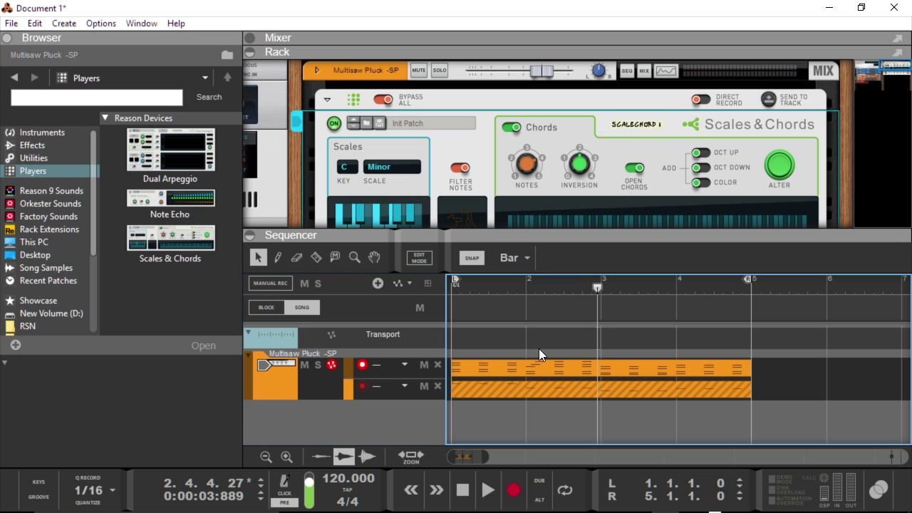
left_click_drag(836, 387, 452, 335)
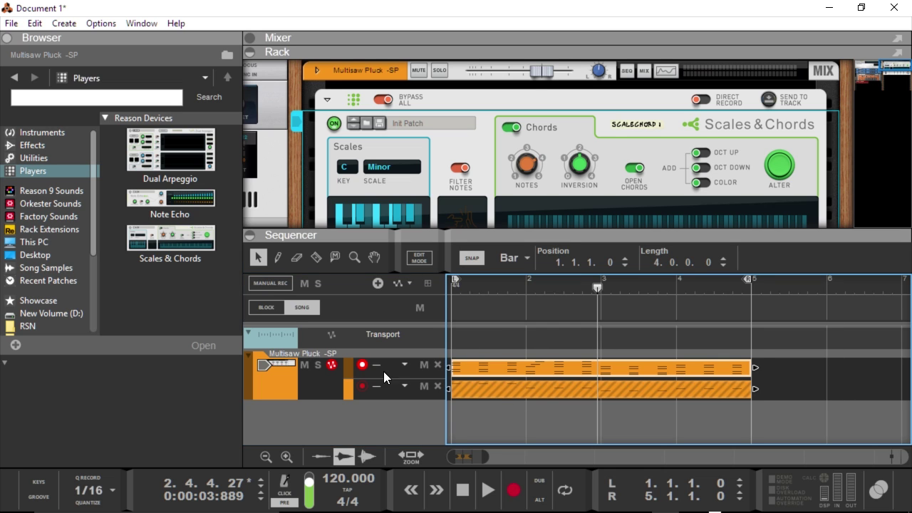
key("Delete")
left_click(295, 373)
Review the player's scale list and switch the scale to Custom by editing its scale keyboard.
scroll(435, 169, "down", 2)
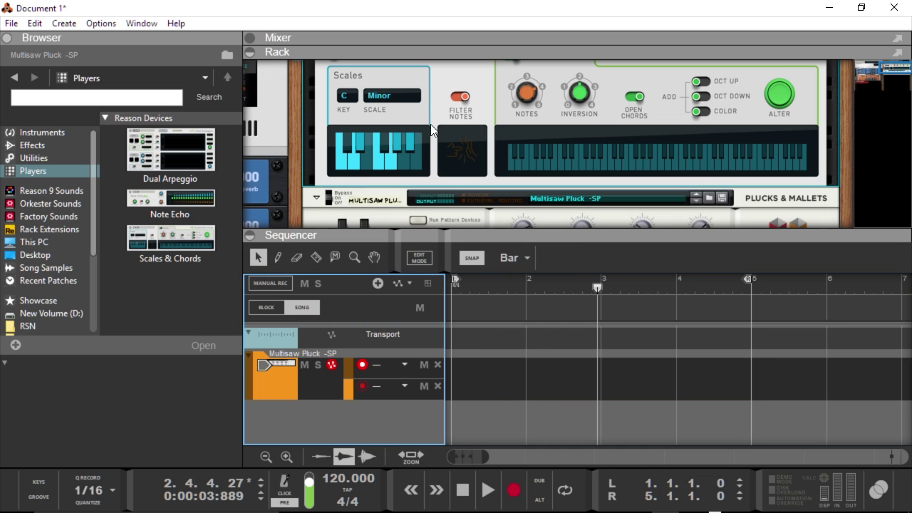
left_click(373, 96)
left_click(367, 96)
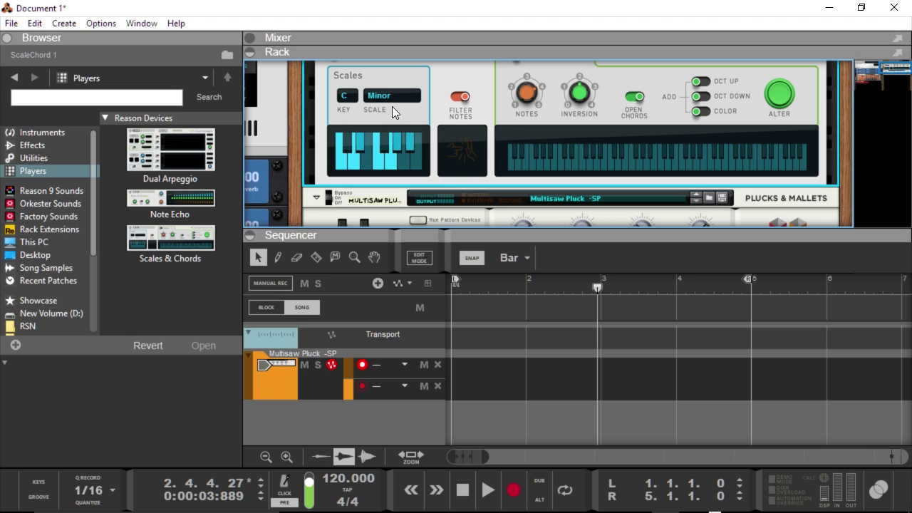
left_click(381, 100)
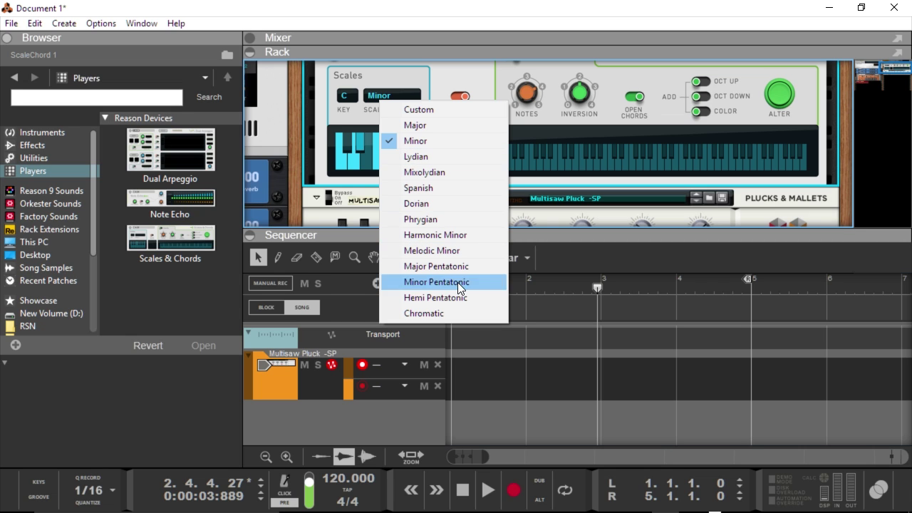
left_click(559, 382)
left_click(353, 135)
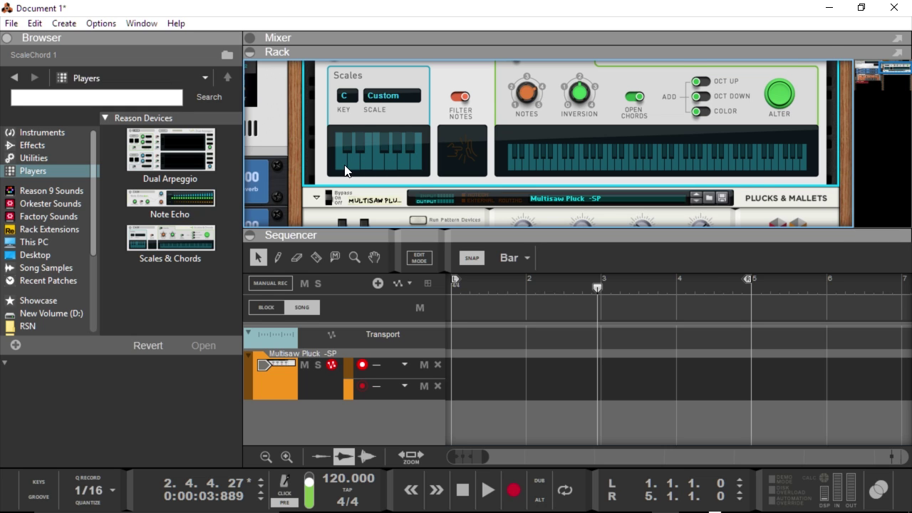
Set the Scales & Chords player's scale back to Minor.
scroll(512, 139, "up", 2)
left_click_drag(539, 239, 539, 332)
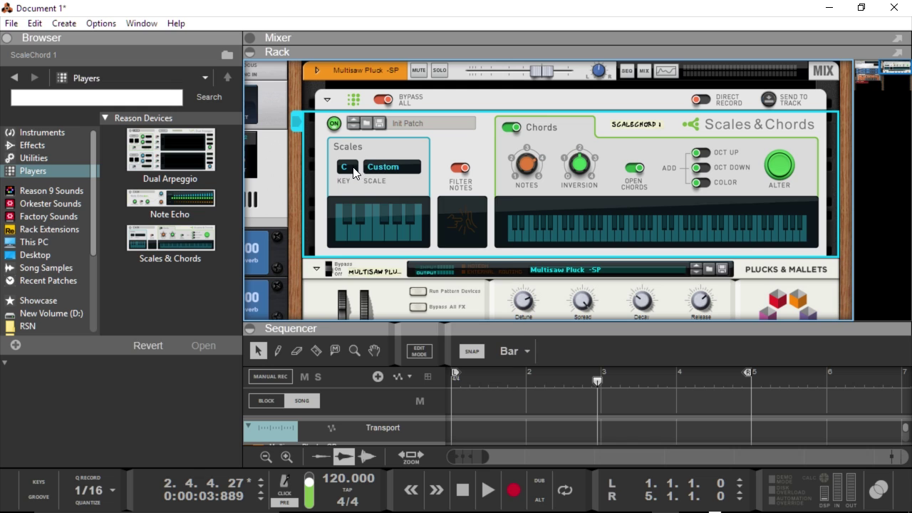
left_click(391, 168)
left_click(416, 208)
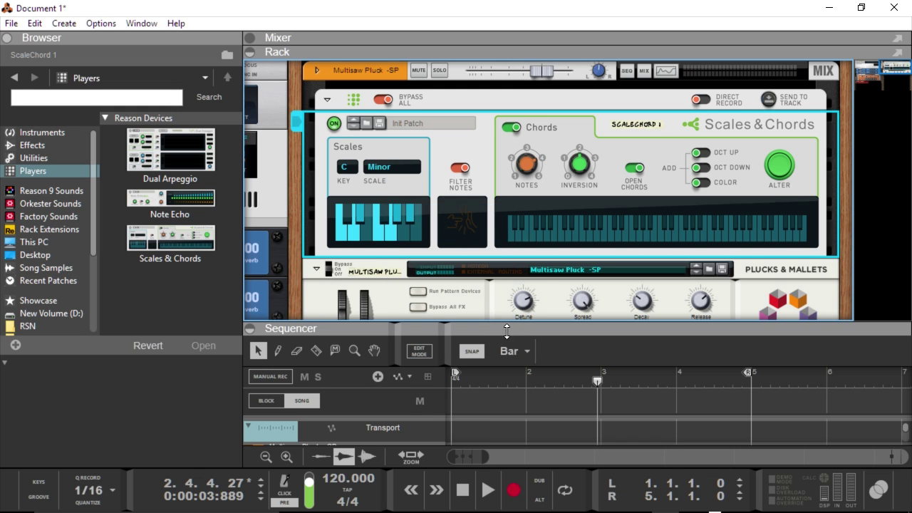
Turn off Bypass All for the players and return the song position to bar 1.
left_click_drag(507, 331, 506, 206)
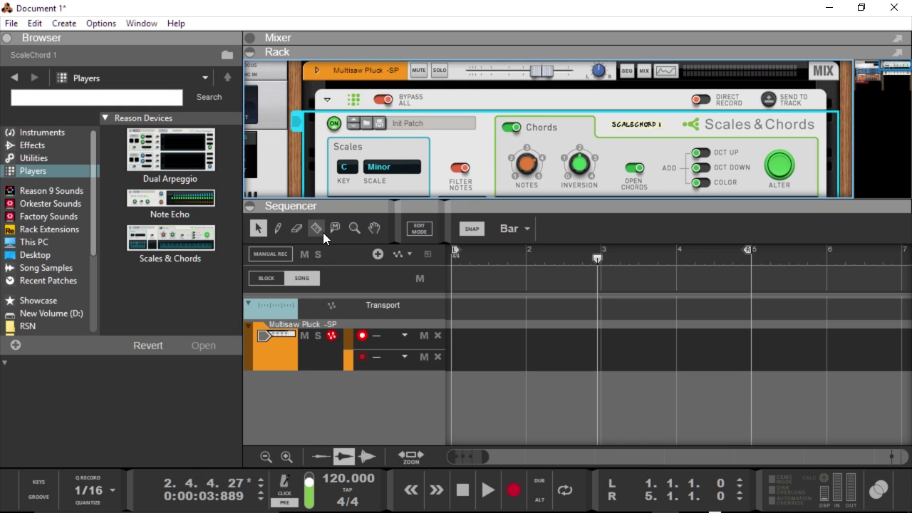
left_click(384, 101)
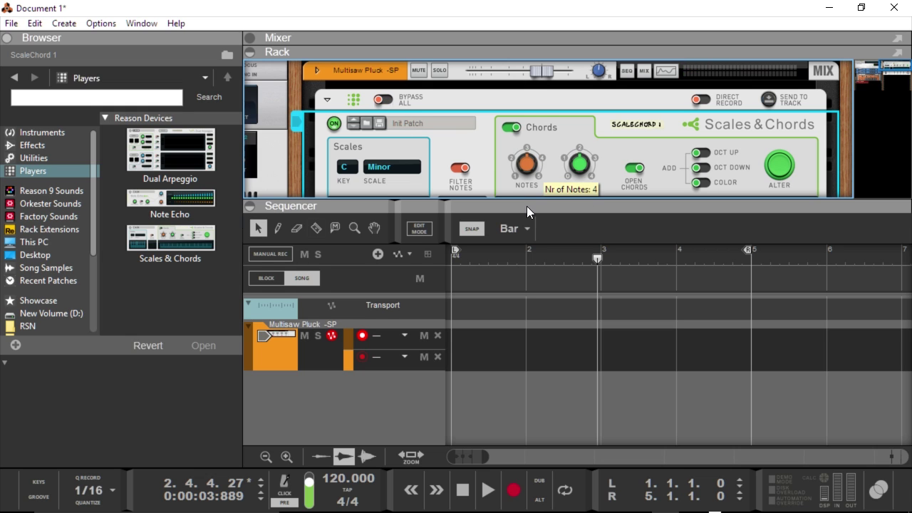
left_click_drag(527, 206, 541, 232)
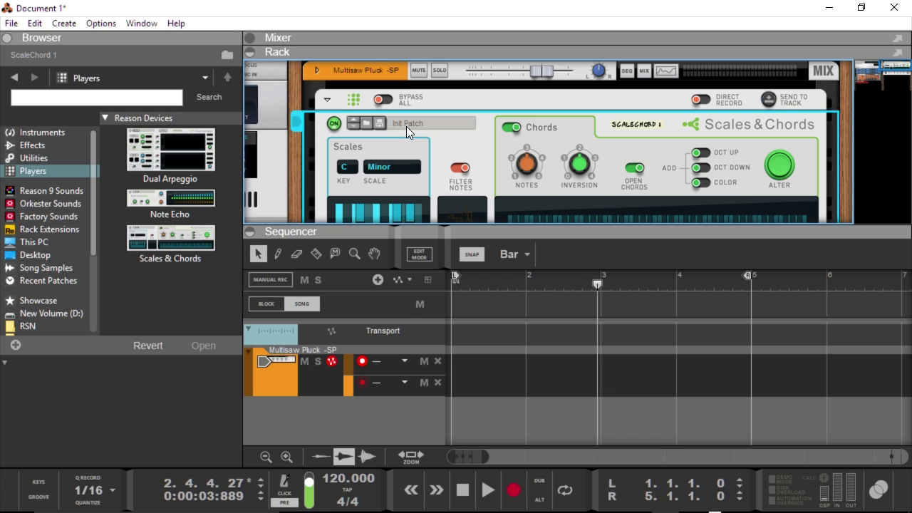
left_click(625, 400)
key("KP_0")
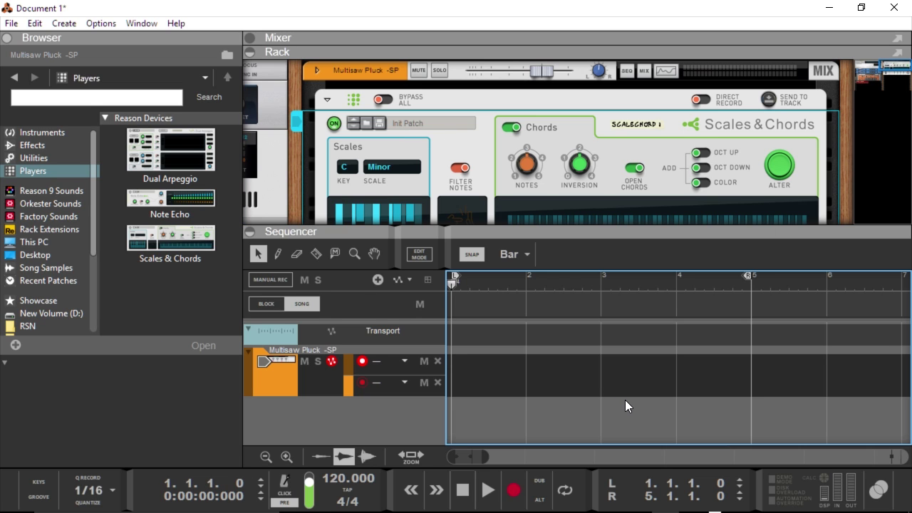